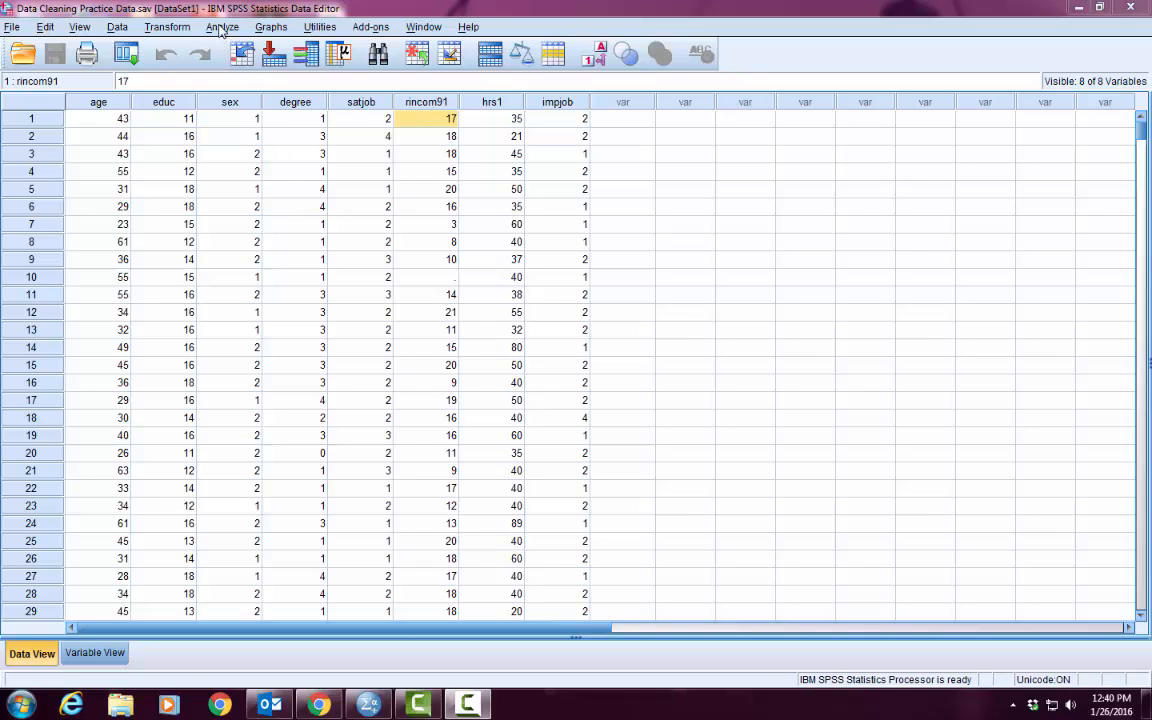
Step: Run Frequencies on Age of Respondent, Highest Year of School Completed, Respondents Income and Number of Hours Worked Last Week
click(221, 28)
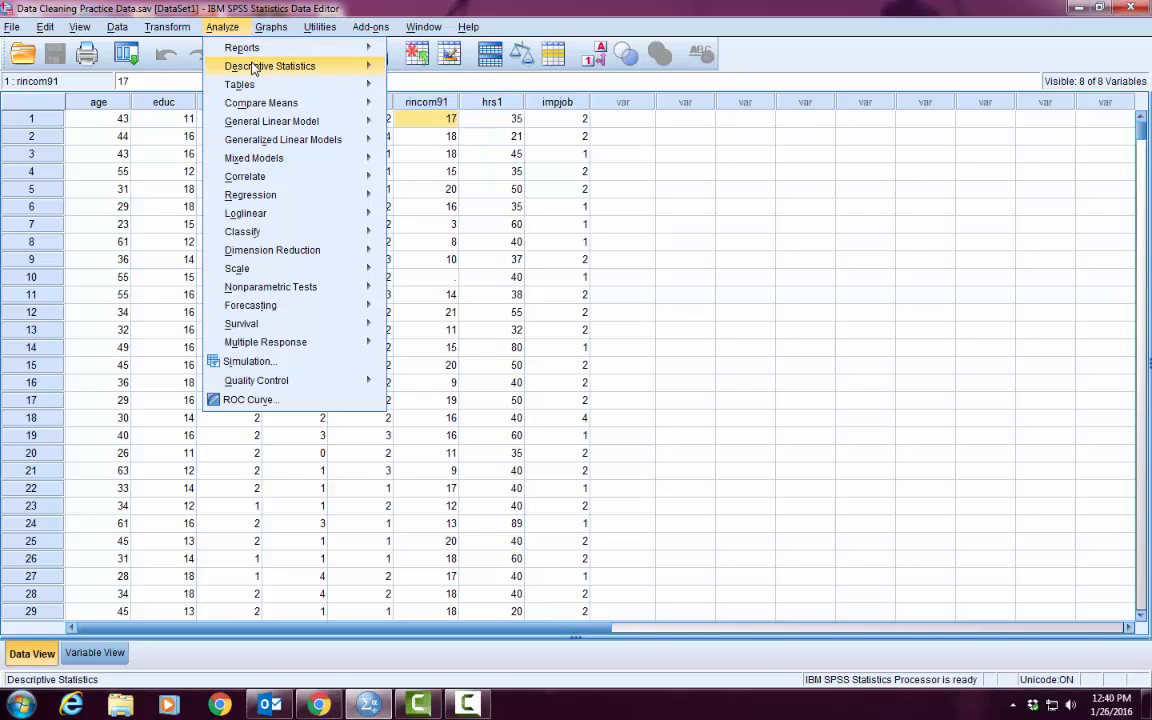
mouse_move(253, 67)
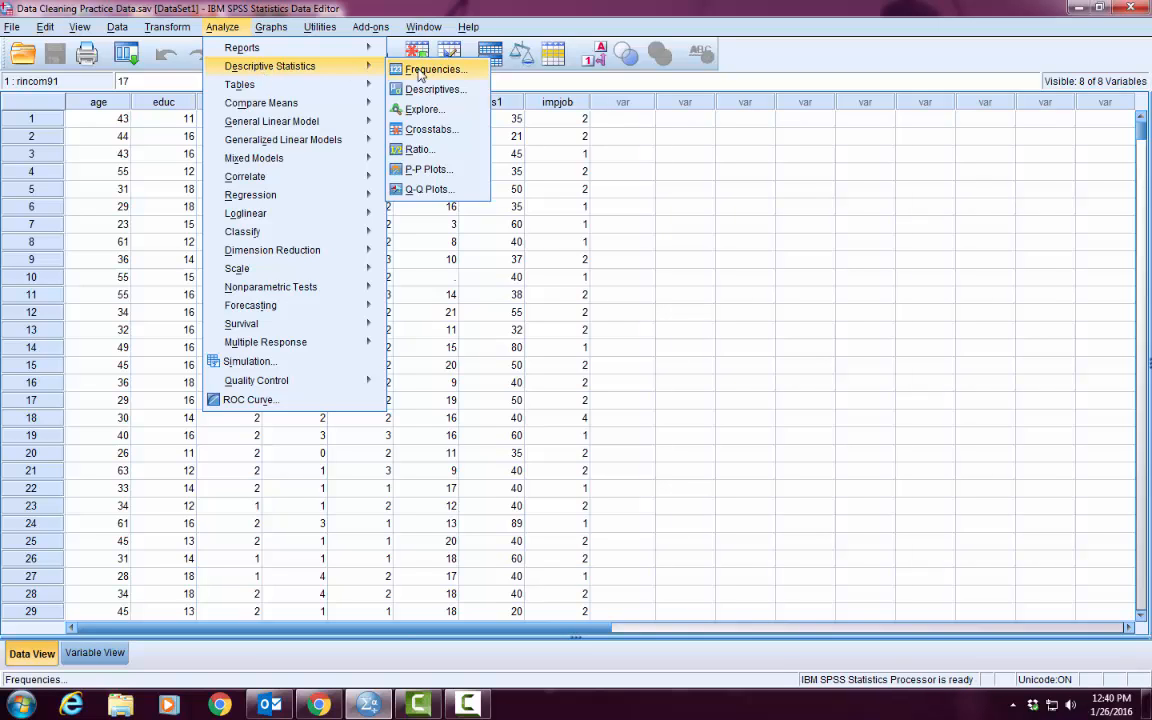
click(421, 75)
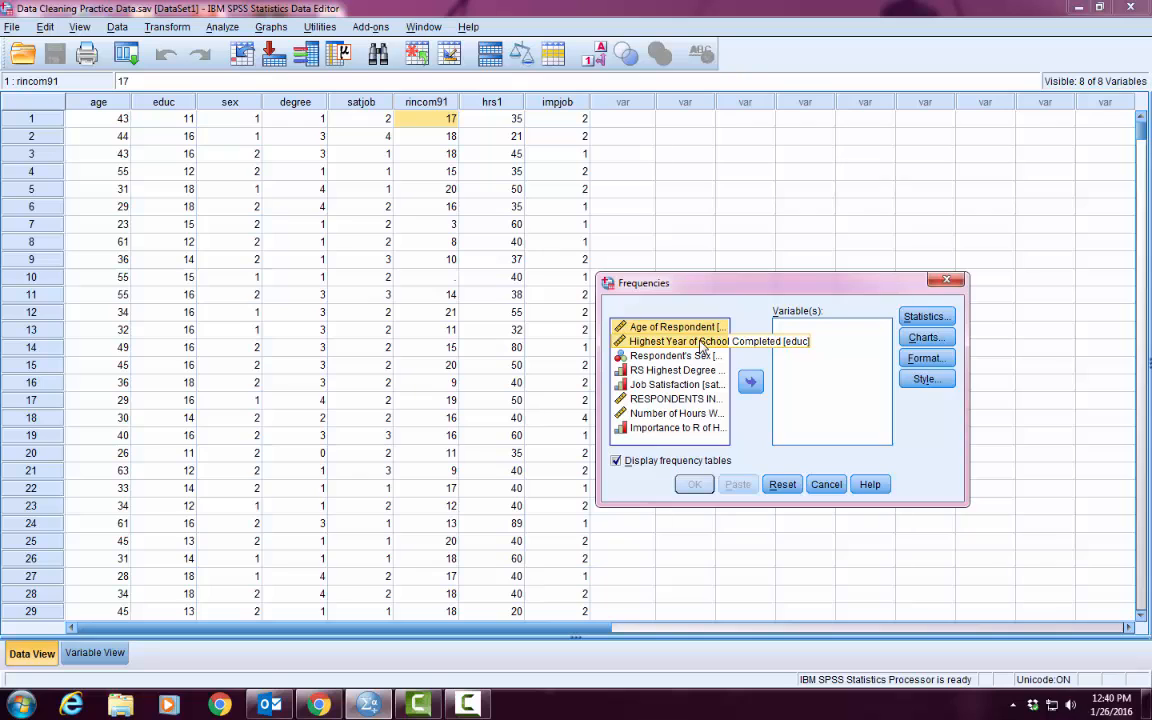
shift+click(675, 341)
click(751, 383)
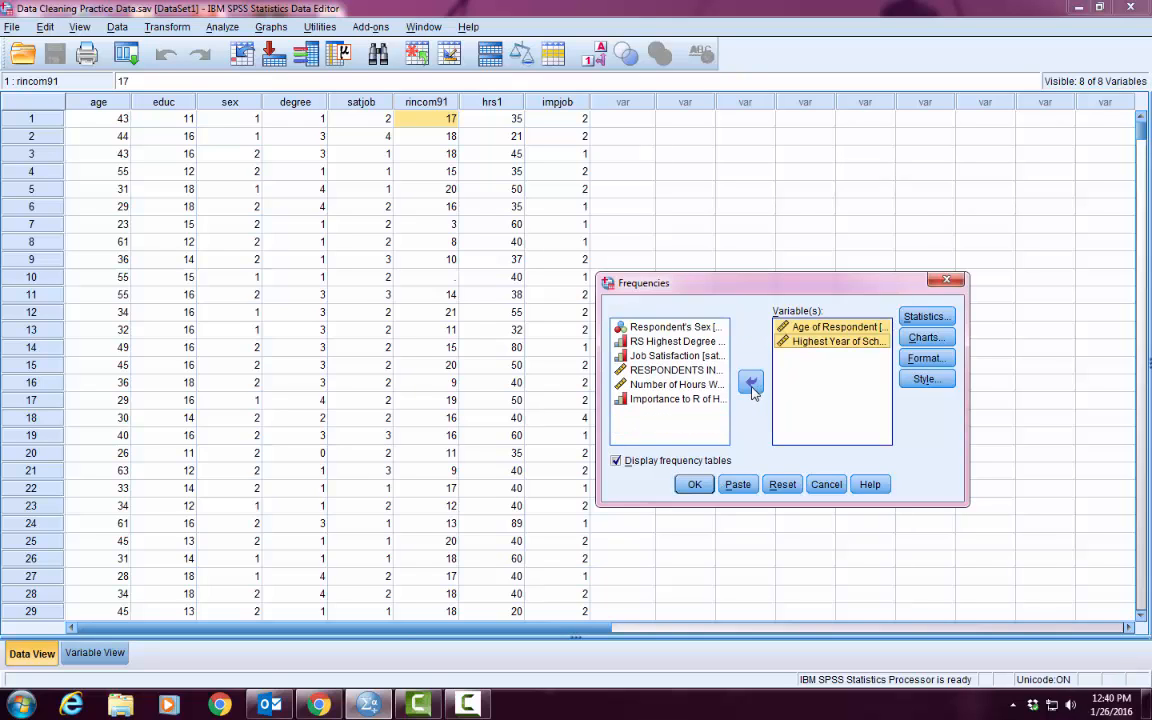
click(689, 371)
shift+click(691, 382)
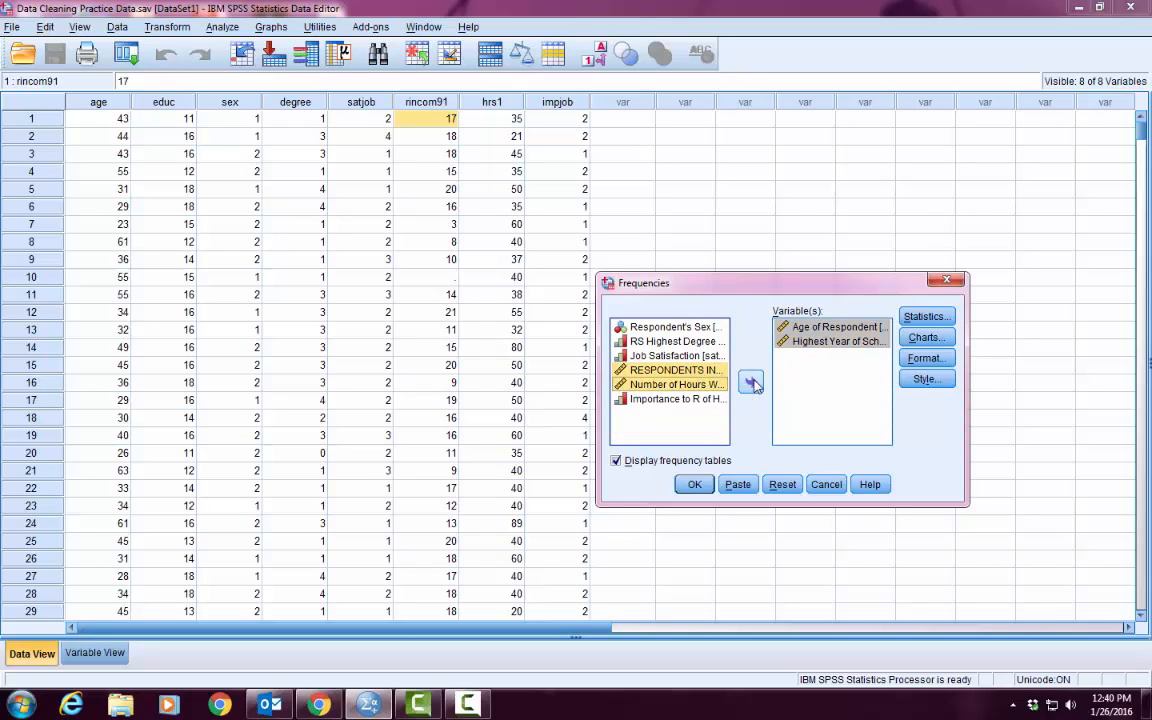
drag(692, 378, 812, 396)
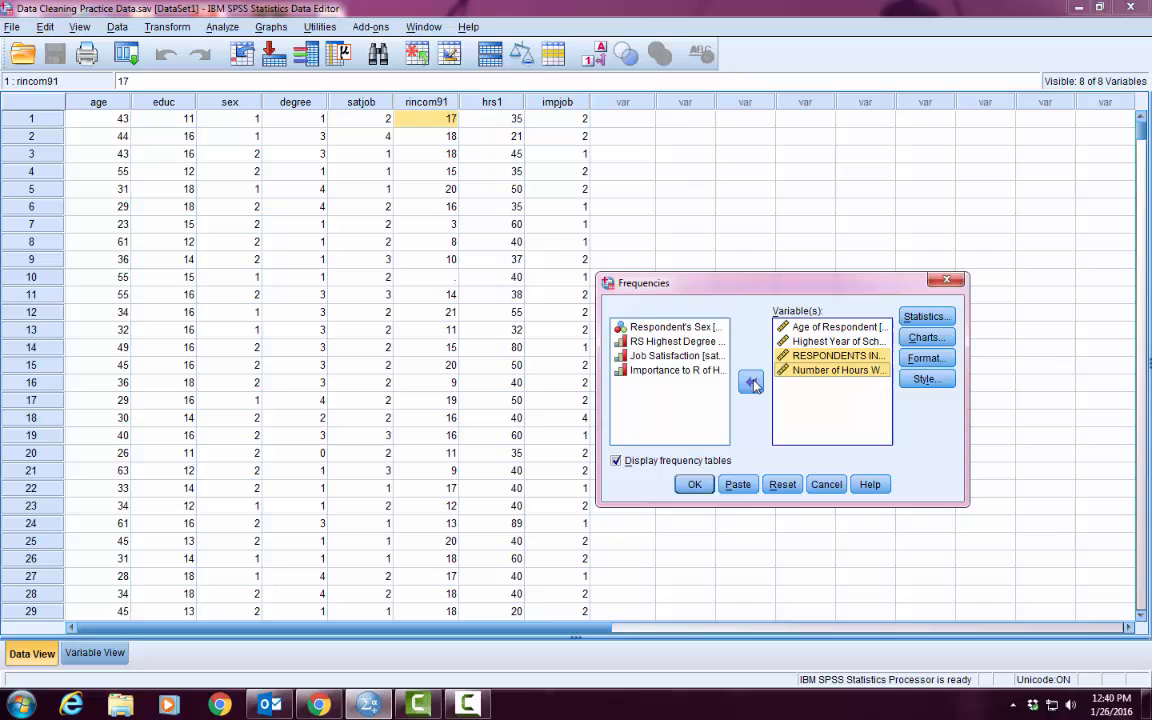
click(694, 484)
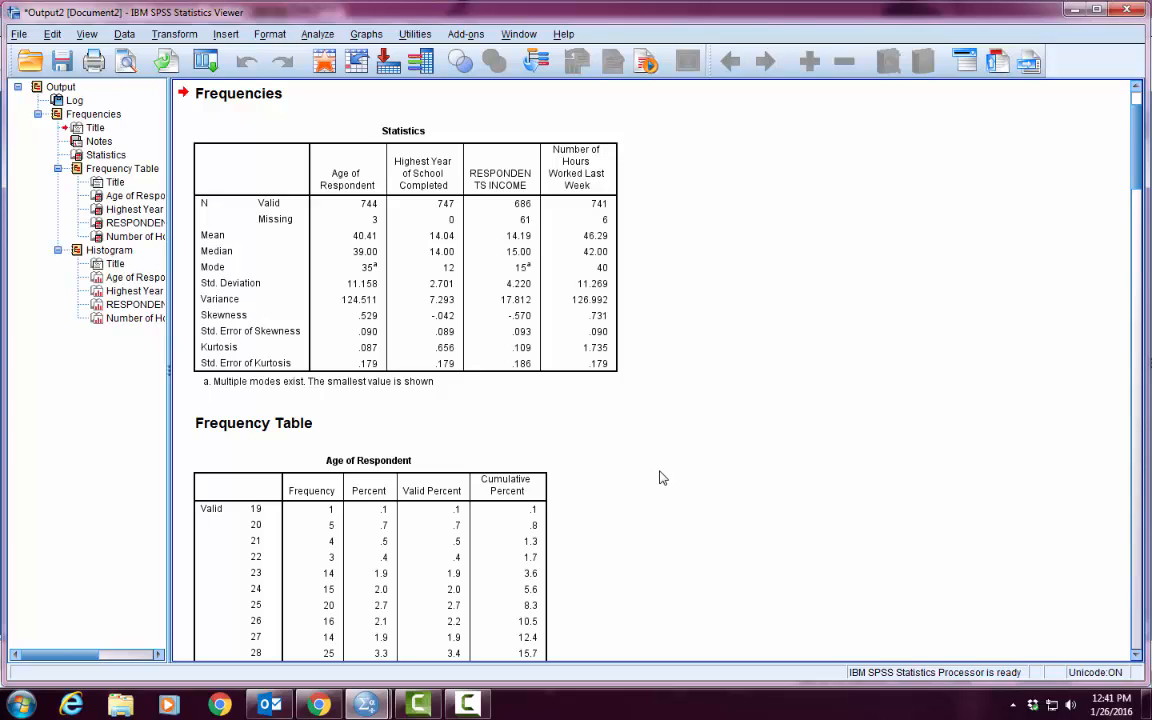
Step: Start computing a variable named missingdata, using the Nmiss function from the Missing Values group as its numeric expression
click(407, 244)
click(178, 35)
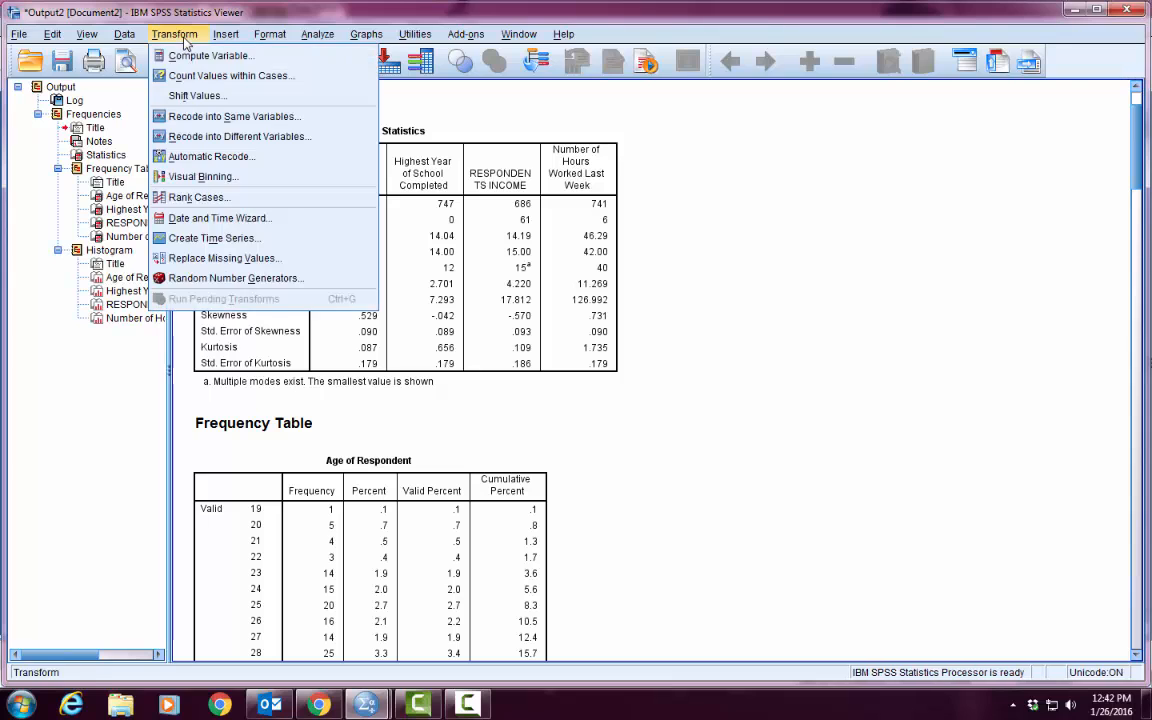
click(190, 51)
click(780, 579)
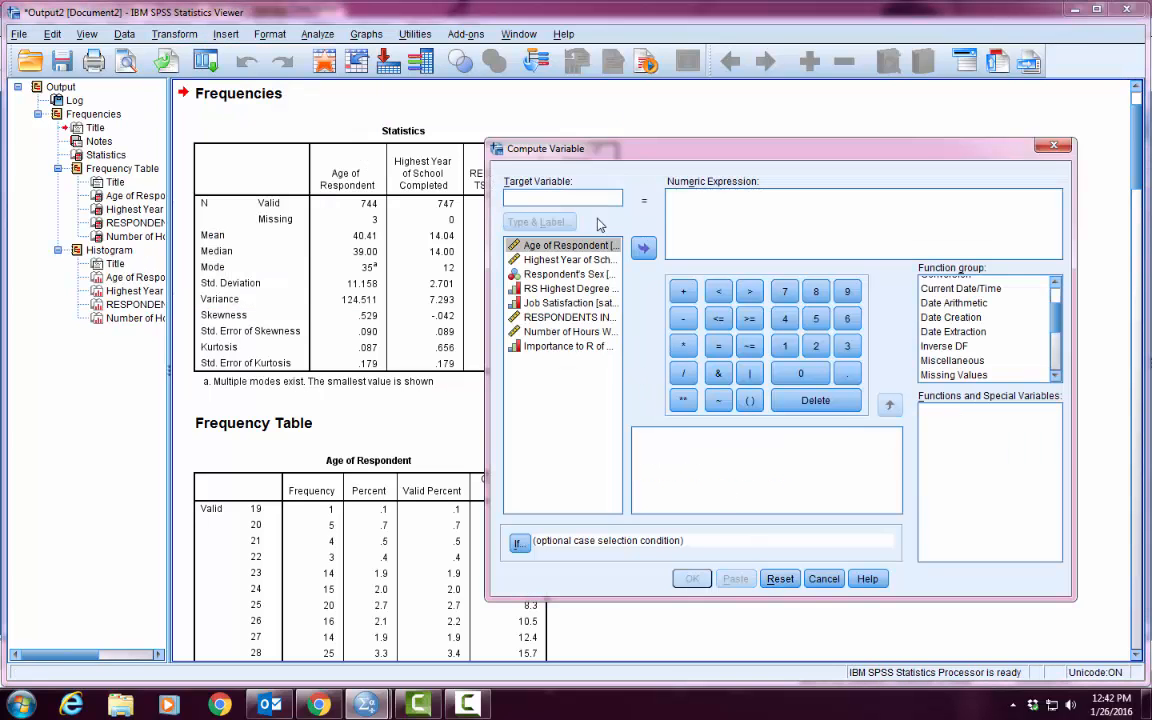
text(missingdata)
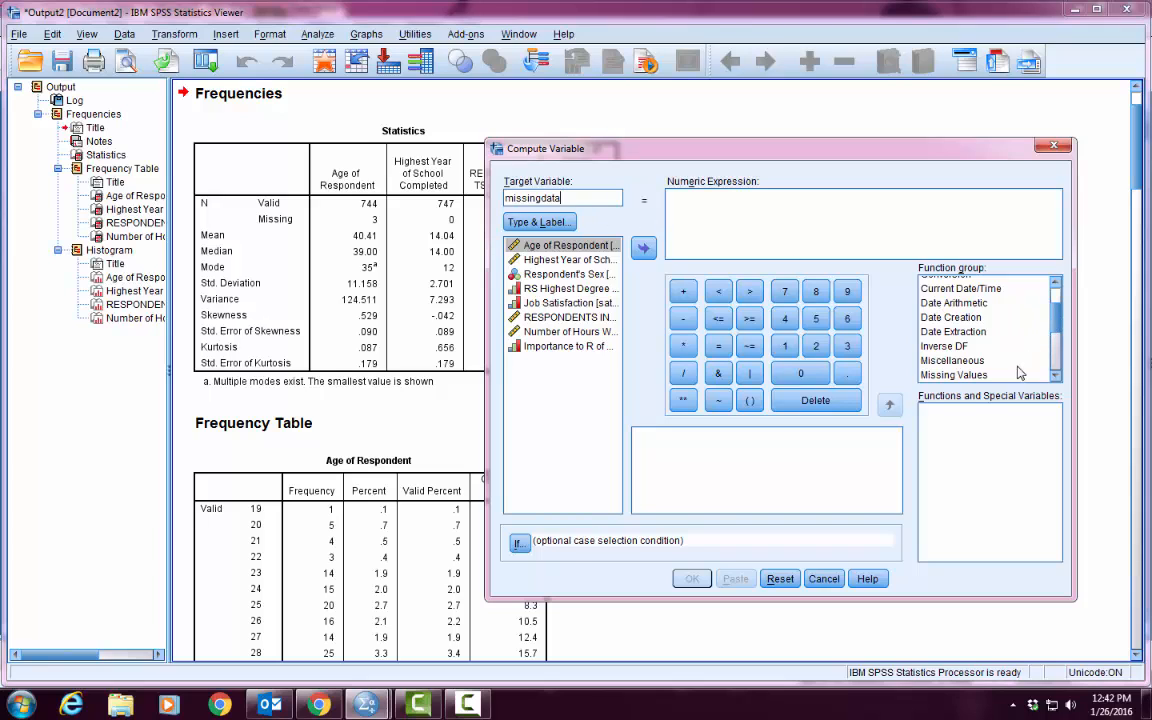
click(985, 377)
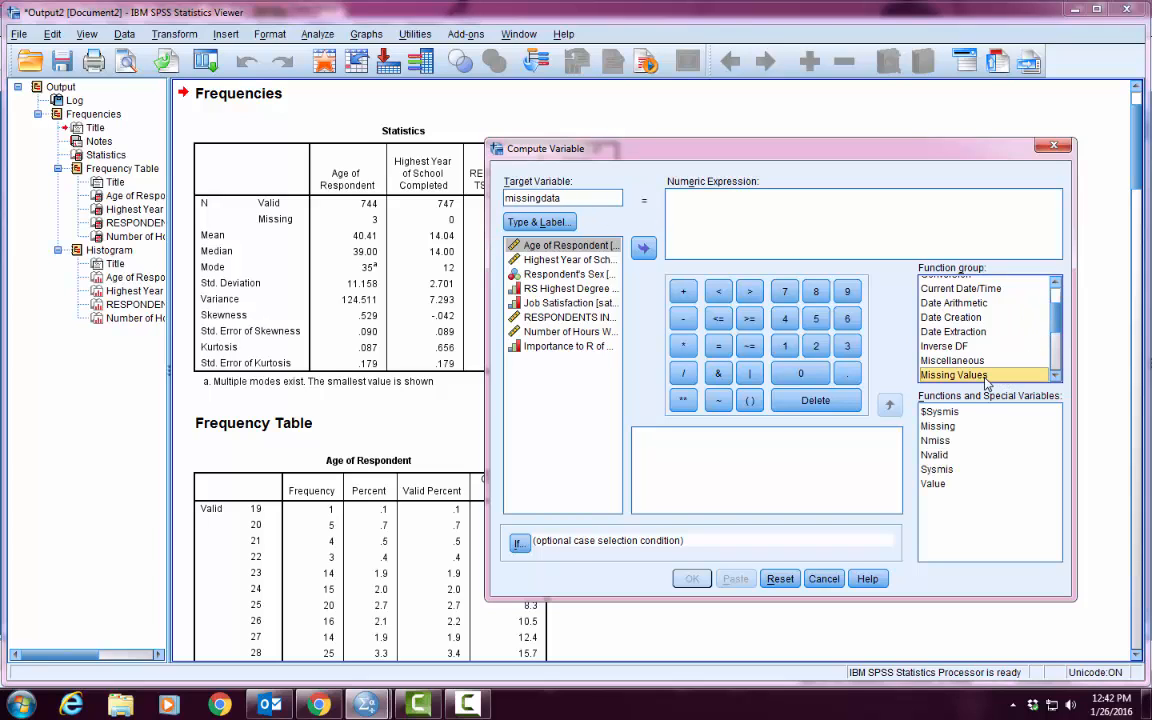
click(935, 440)
click(889, 403)
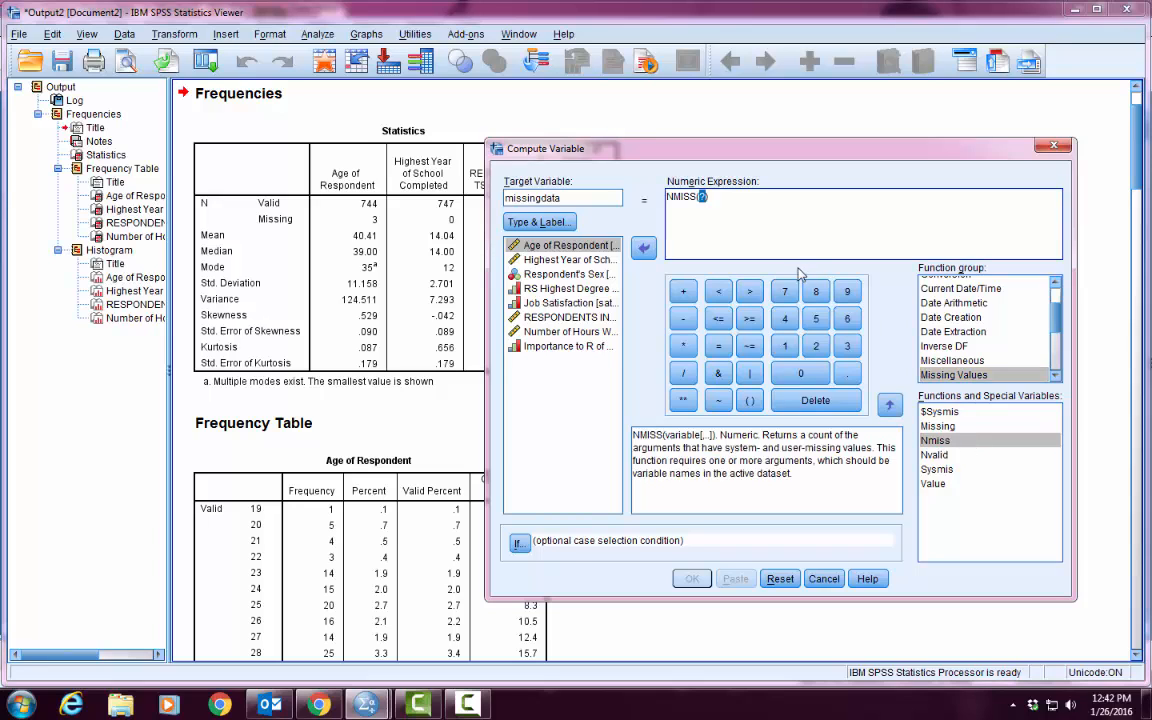
Step: Complete the NMISS arguments with age, educ, sex, degree, satjob, rincom91, hrs1 and impjob, and run the computation
click(596, 247)
click(643, 248)
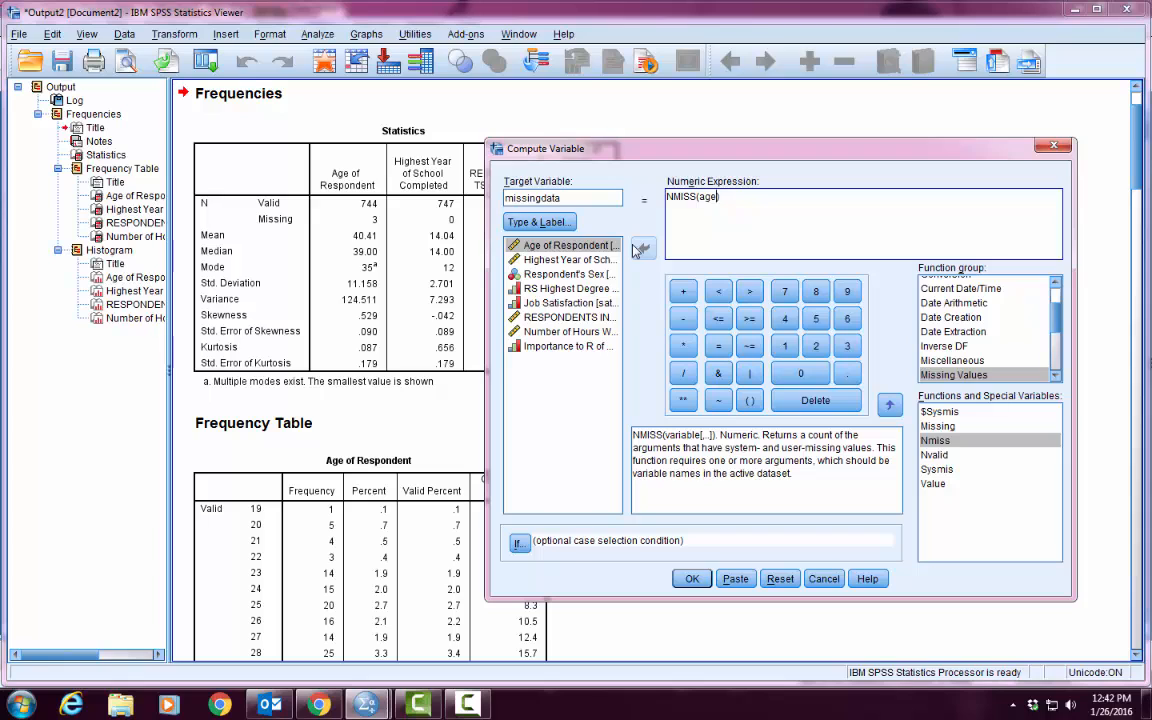
text(,)
click(605, 260)
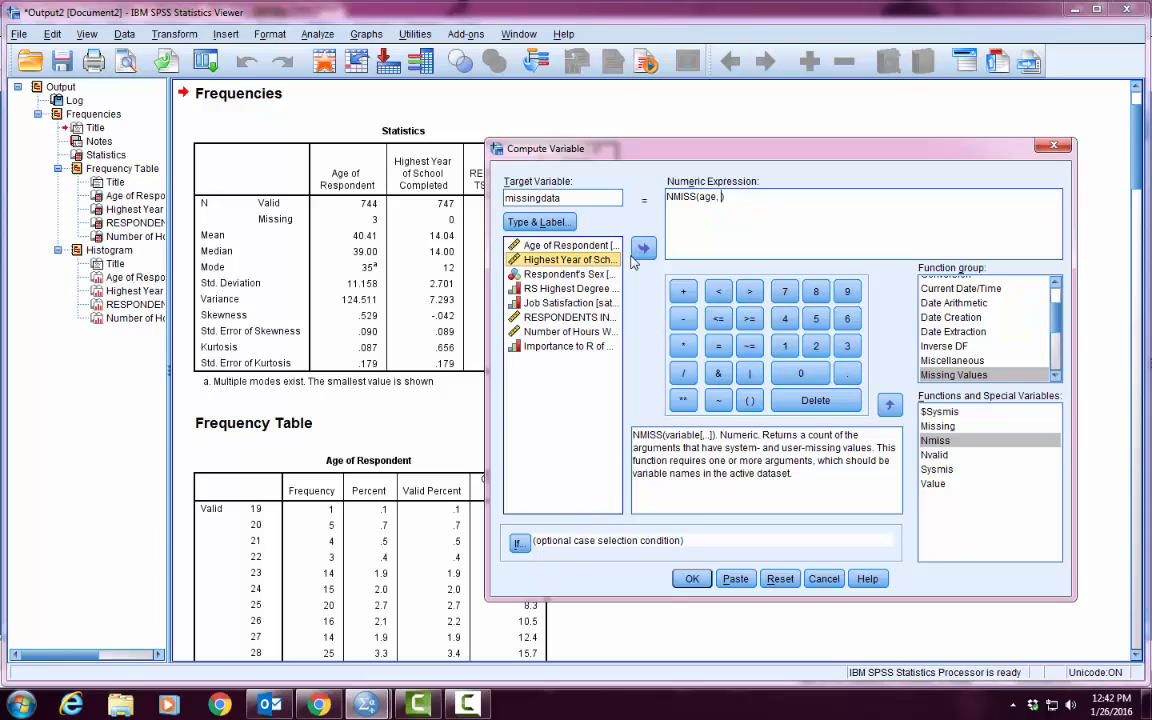
click(643, 248)
text(,)
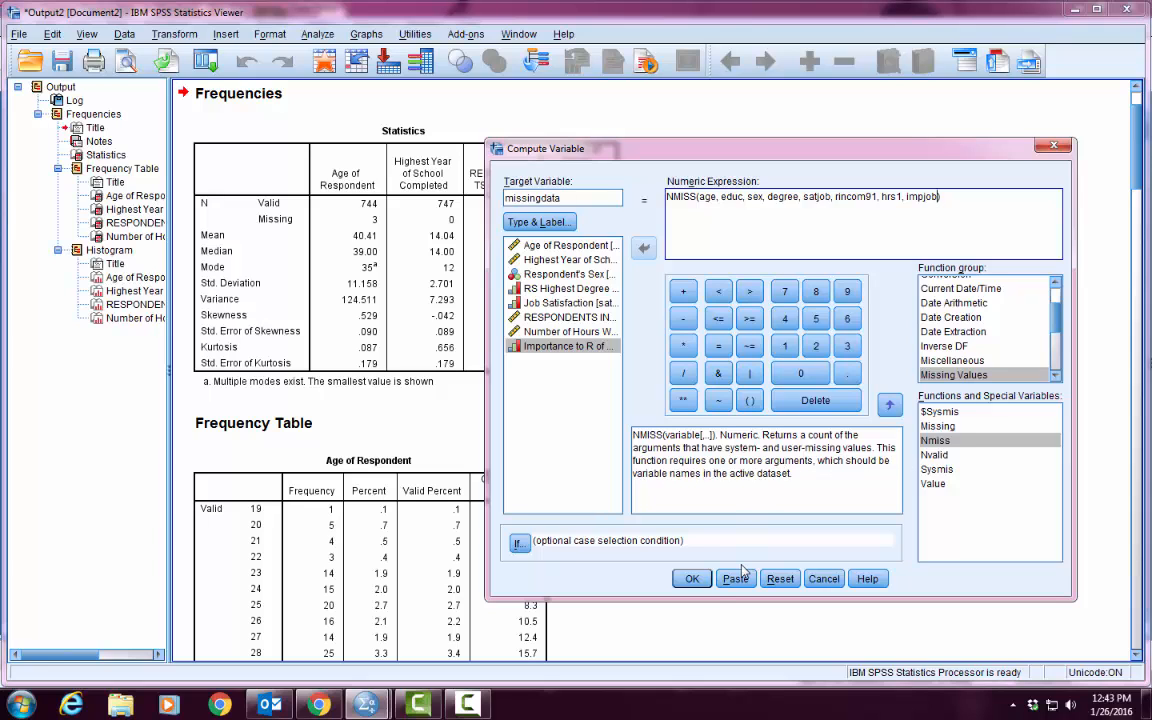
click(691, 578)
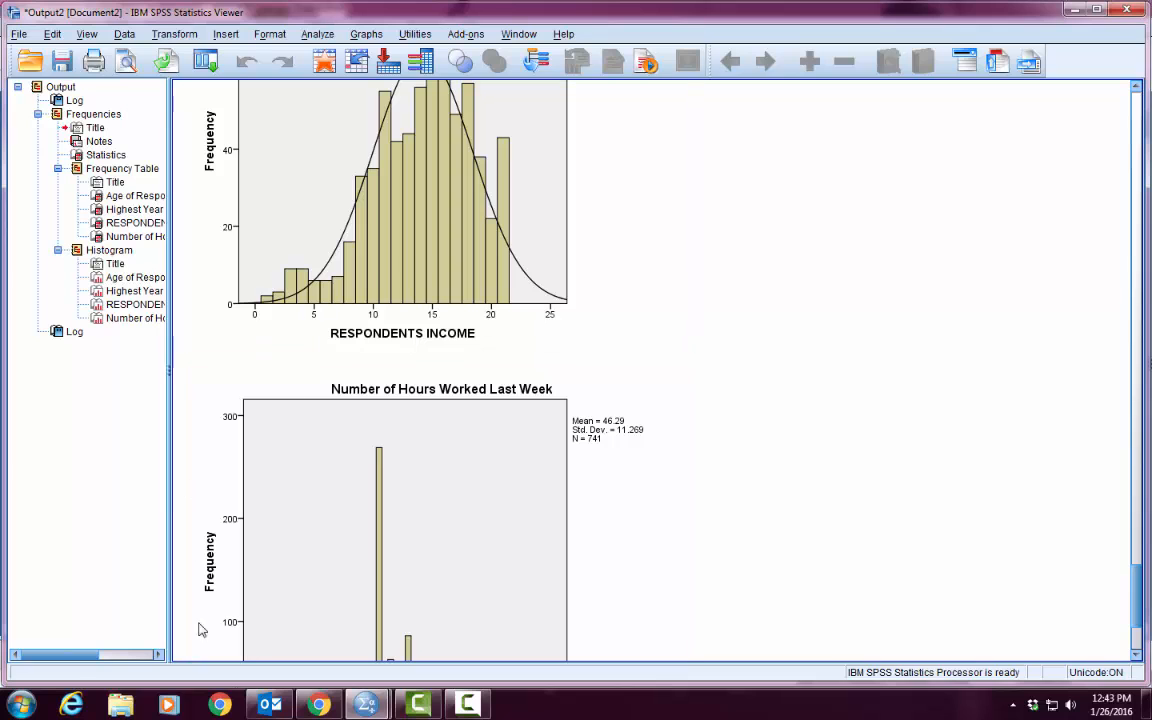
Step: Switch to the data editor and examine the missingdata column across the cases
mouse_move(360, 706)
click(332, 640)
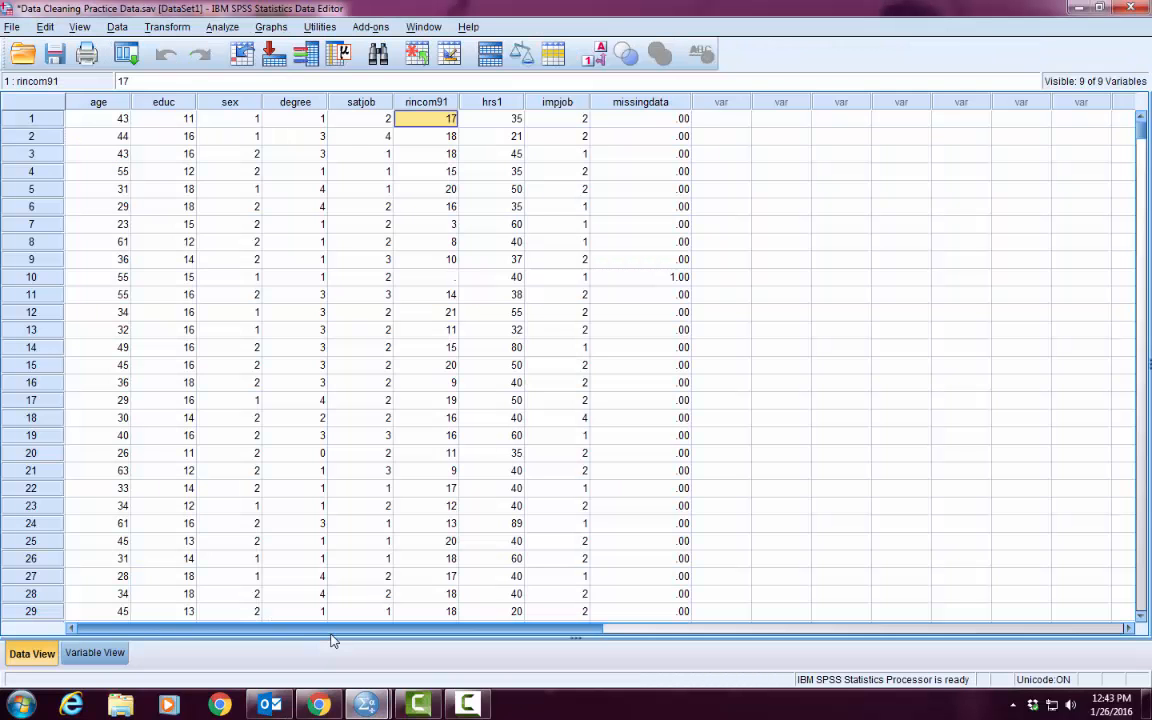
scroll(702, 262, down, 20)
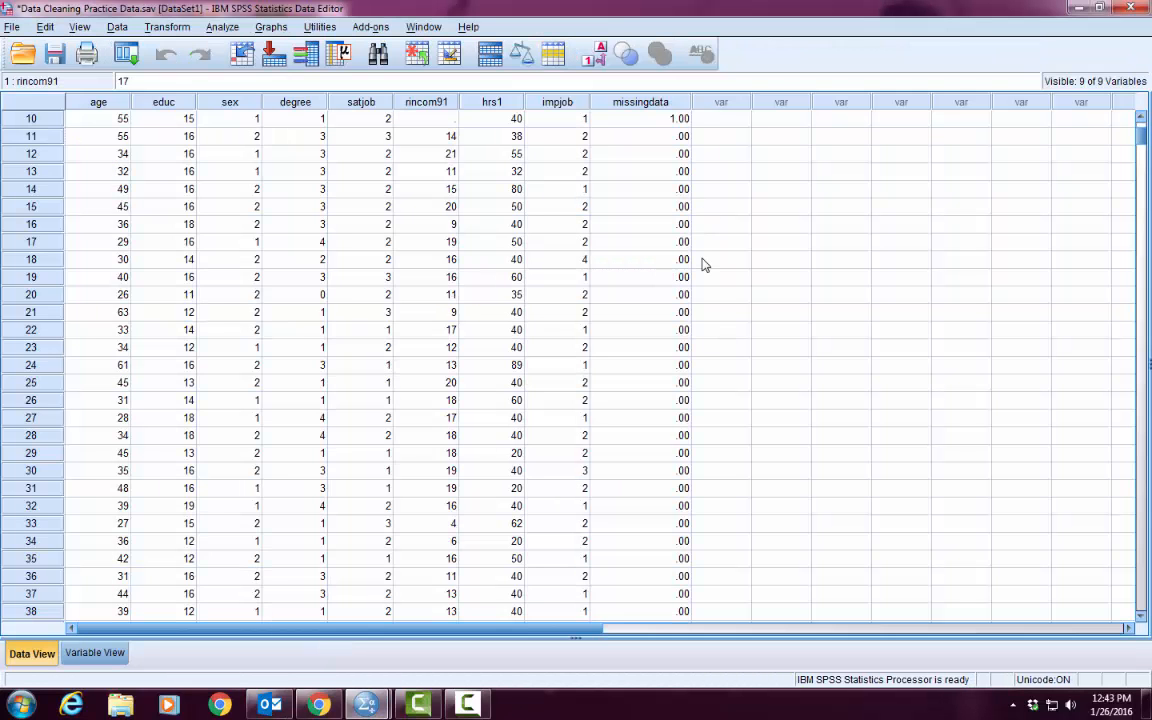
scroll(702, 263, down, 20)
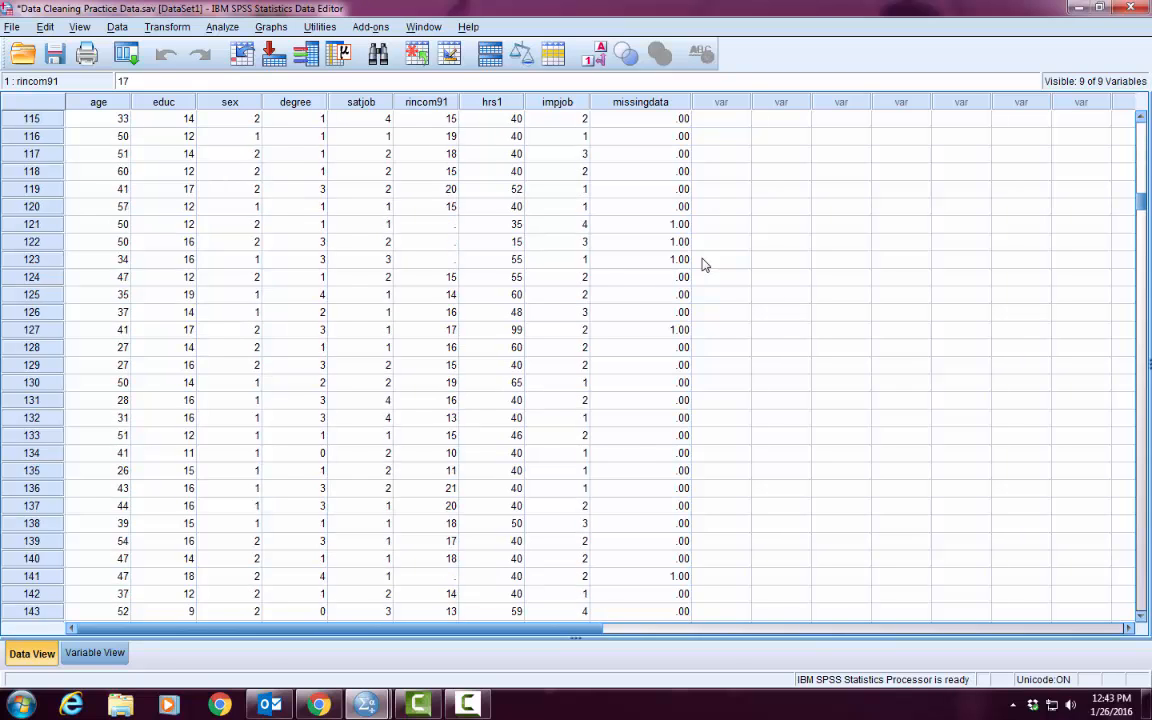
scroll(702, 262, down, 16)
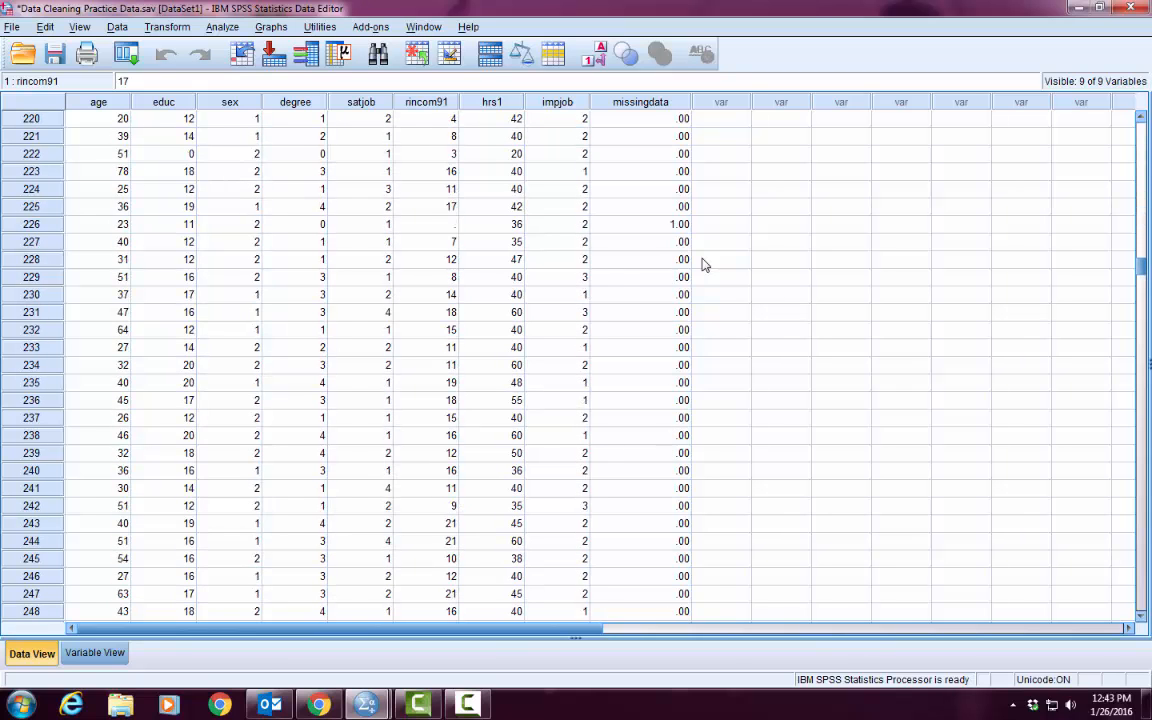
scroll(702, 262, up, 13)
Step: Reset the Frequencies setup and run a frequency table for missingdata only
click(222, 27)
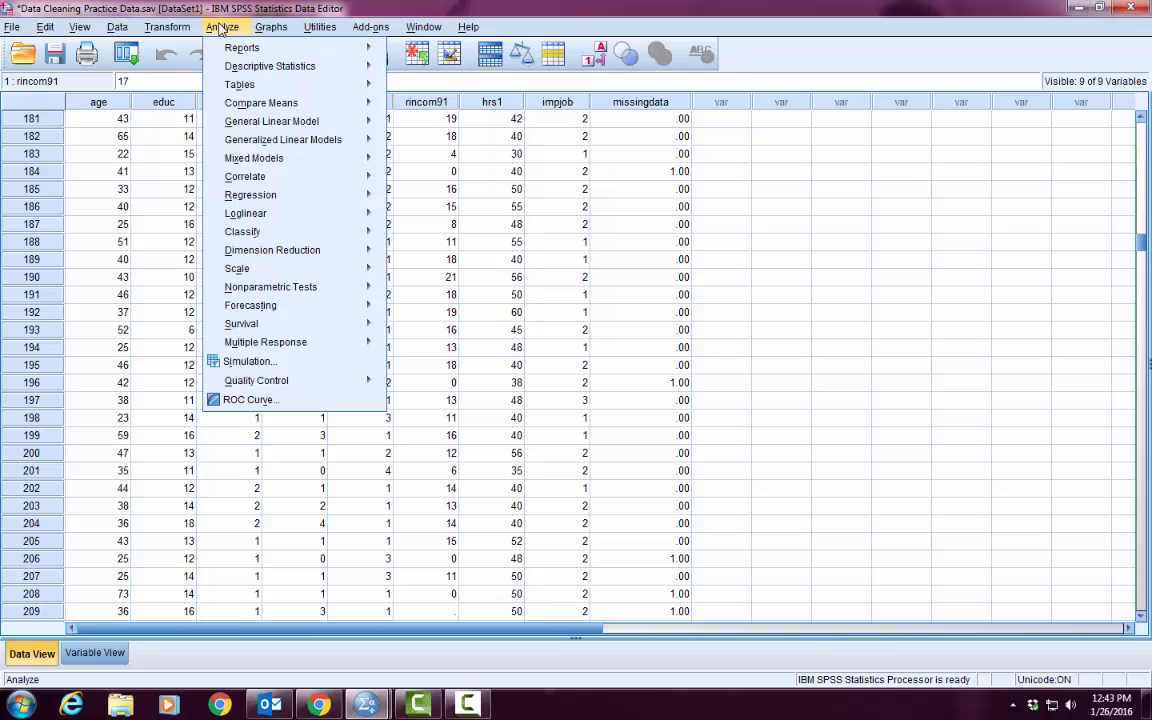
mouse_move(255, 66)
click(432, 69)
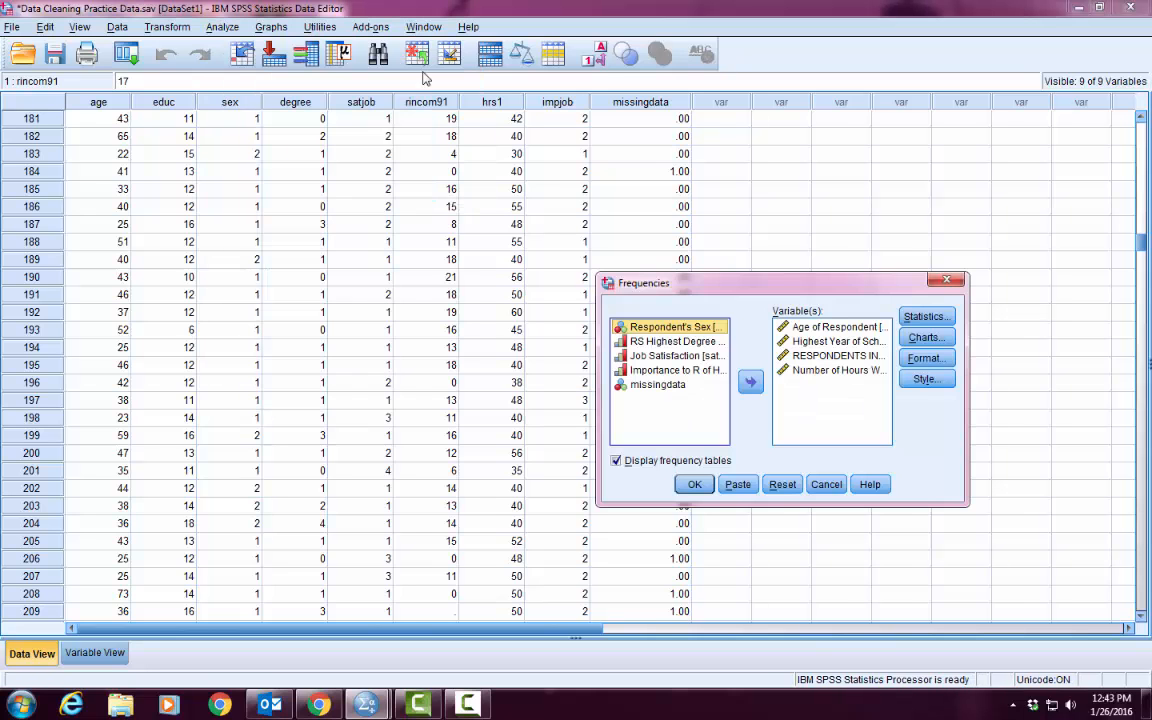
click(782, 484)
drag(721, 388, 721, 414)
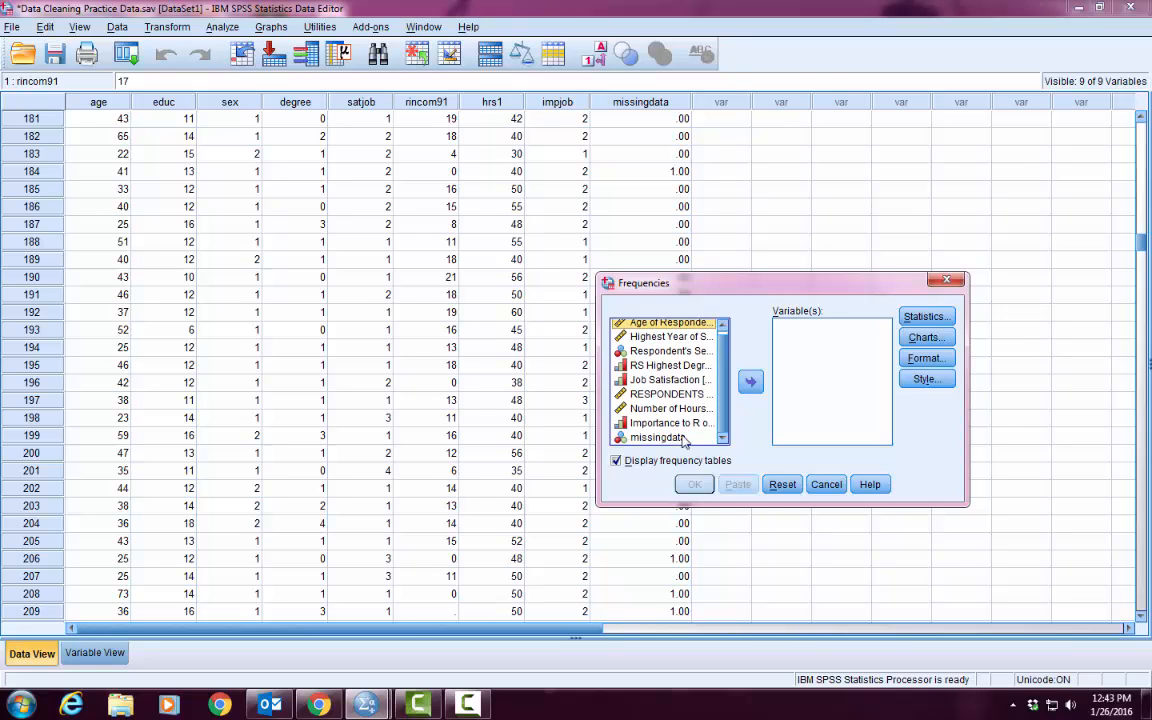
click(684, 438)
click(750, 387)
click(700, 486)
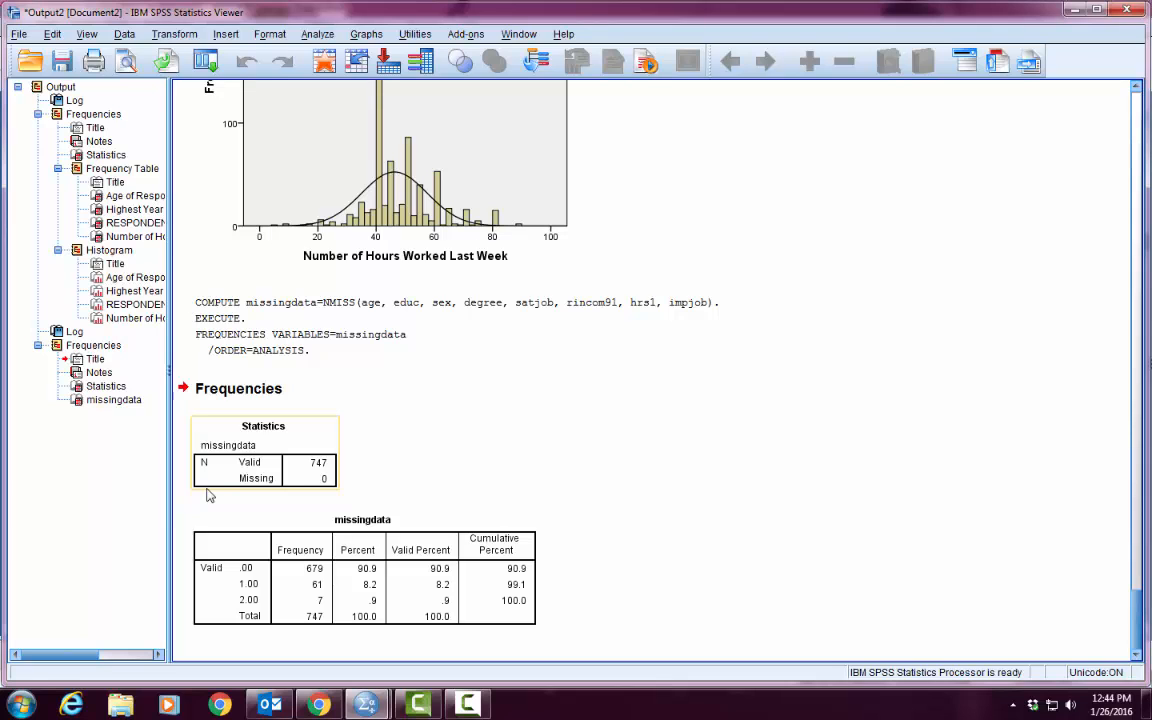
scroll(362, 488, up, 10)
click(362, 488)
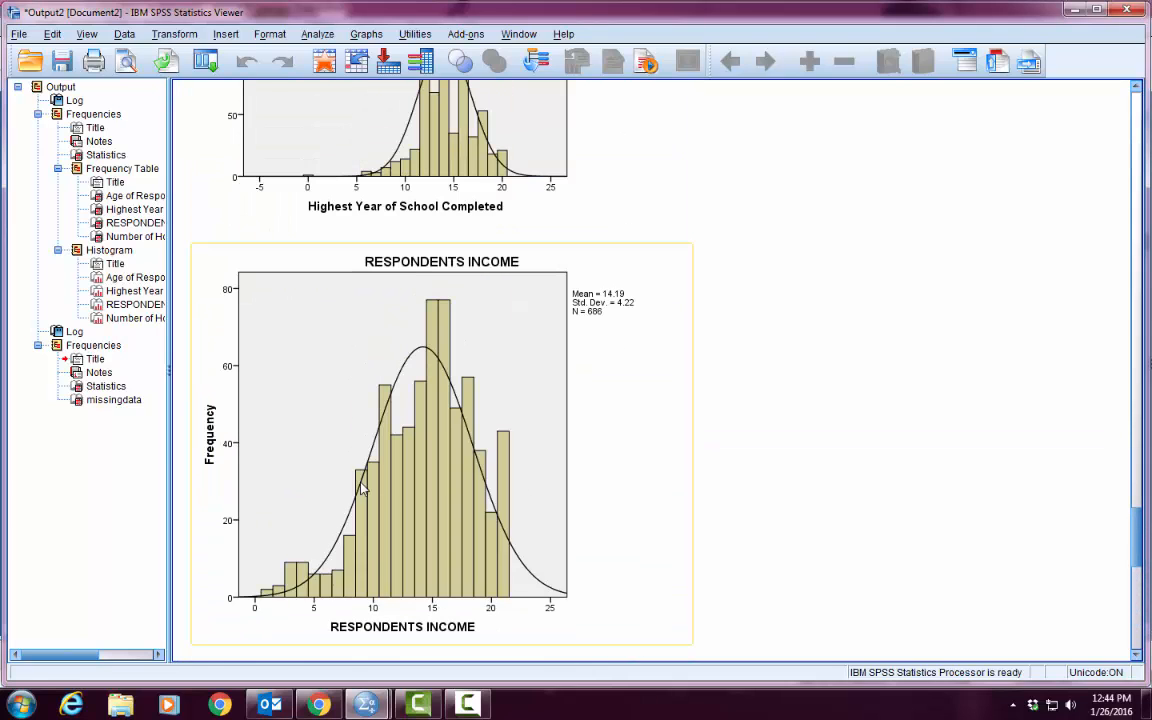
scroll(362, 488, down, 10)
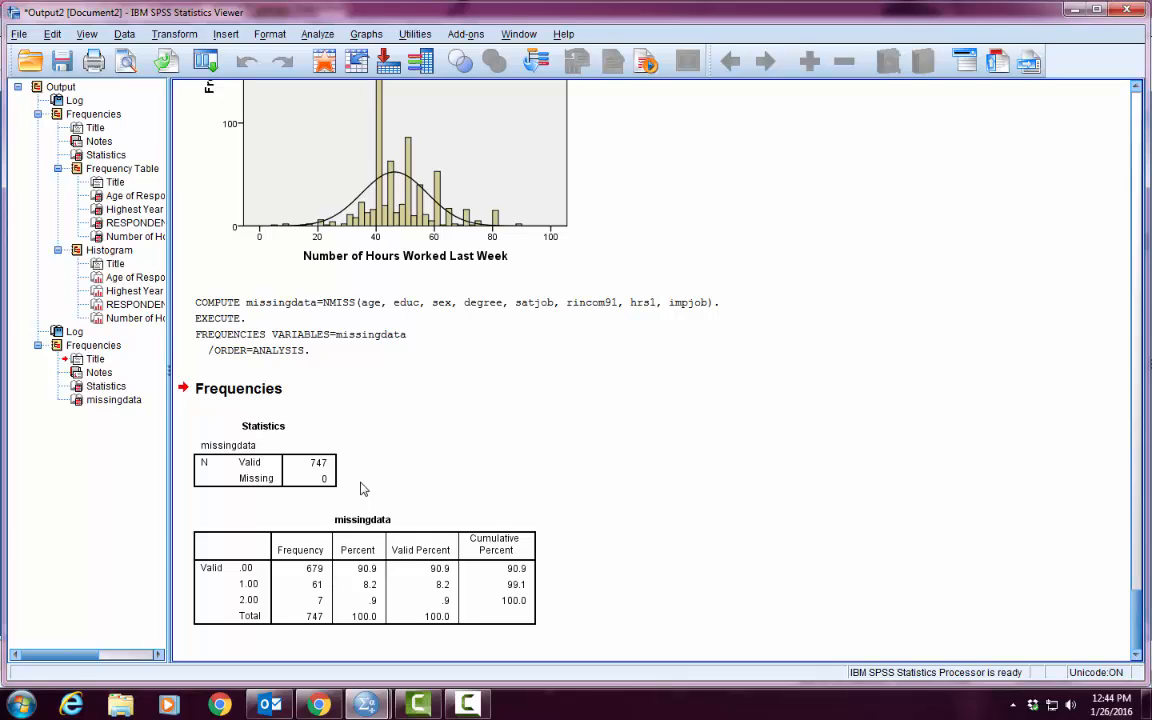
Step: Set up a recode of rincom91 into a different variable with the name and label rincom91_md
click(180, 34)
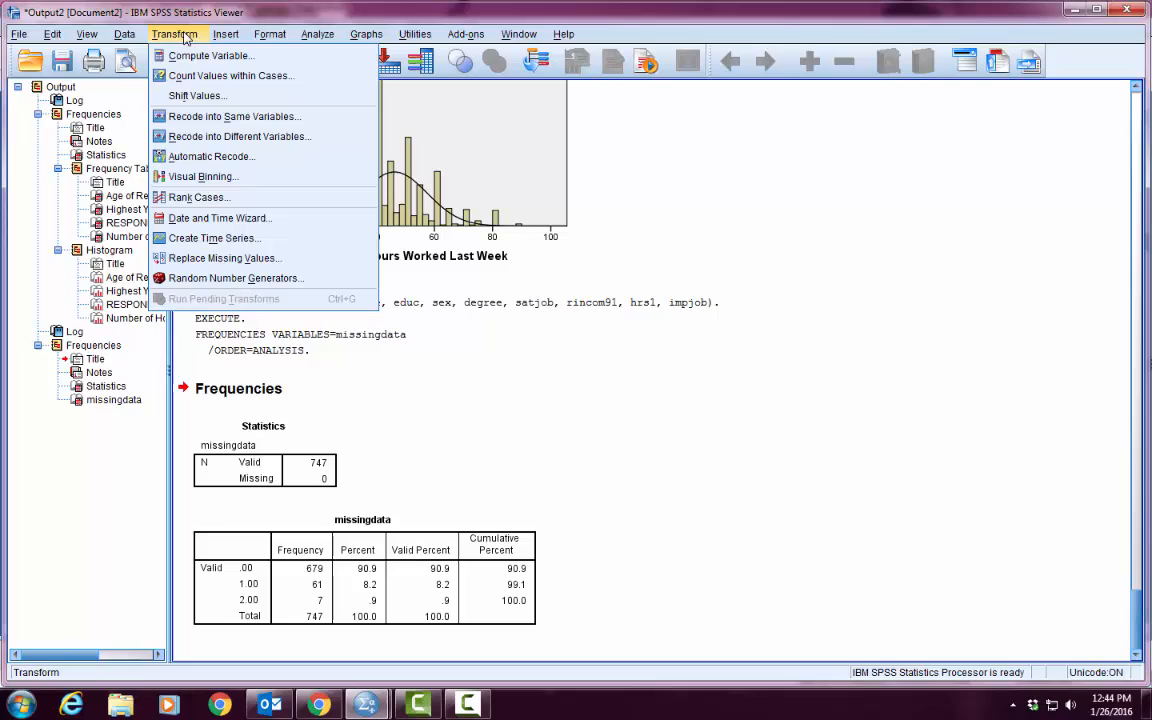
click(212, 139)
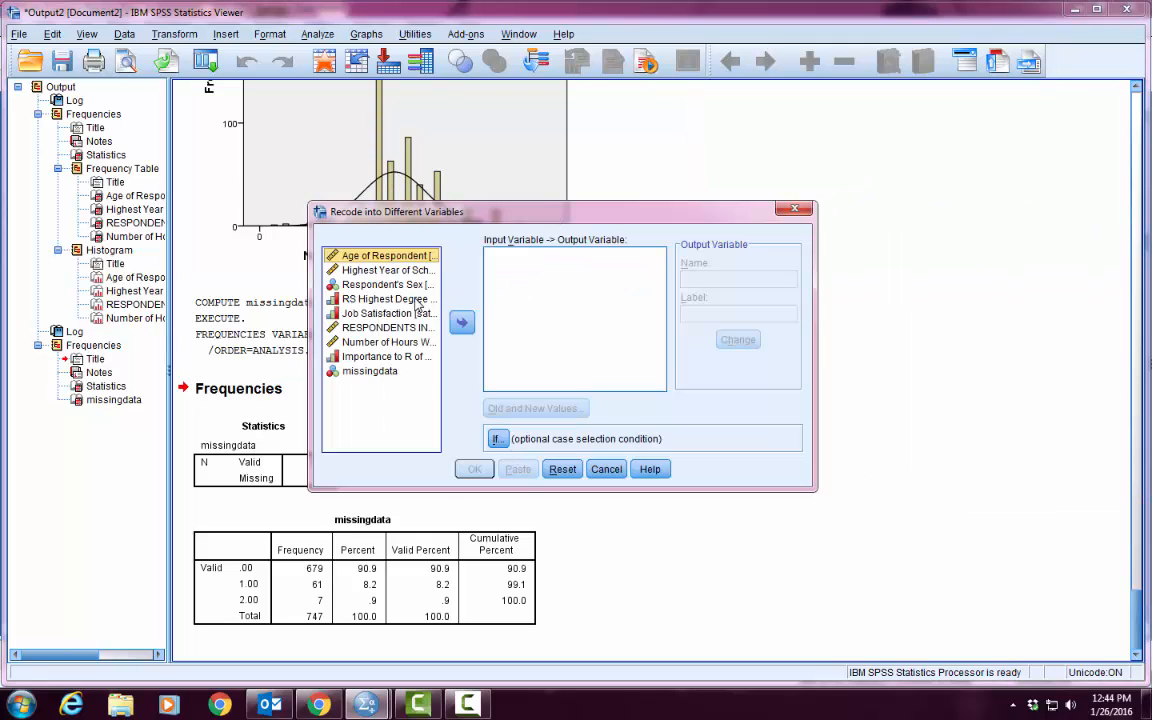
double_click(405, 328)
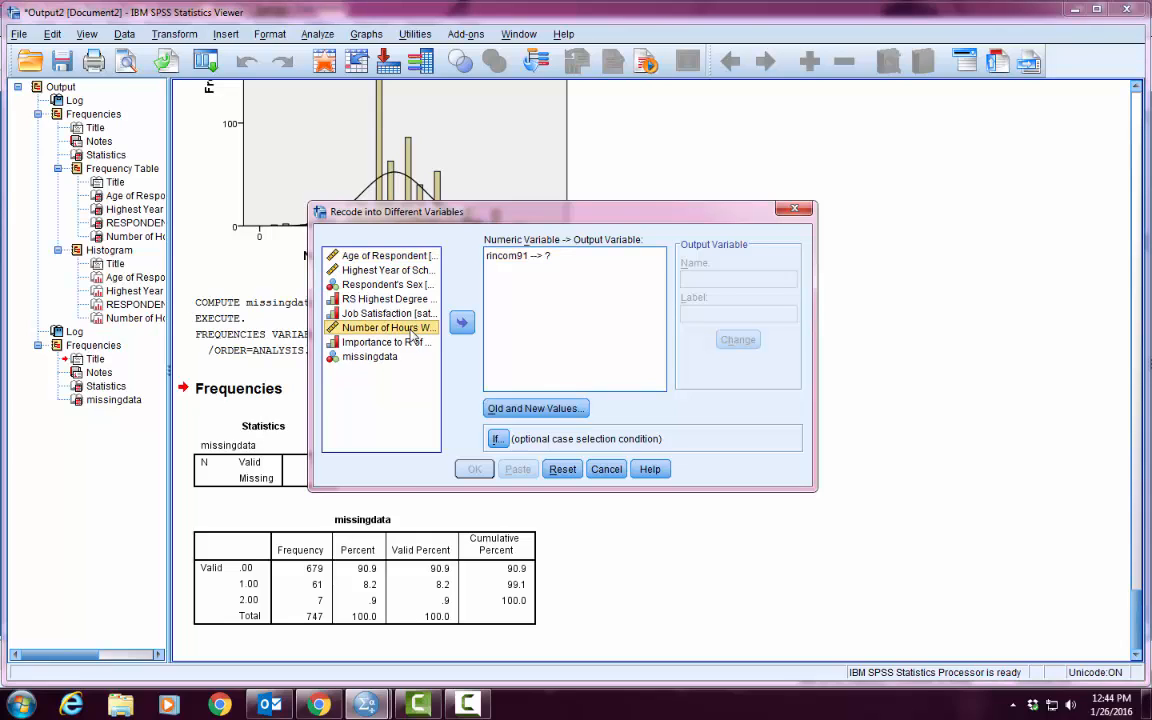
click(540, 256)
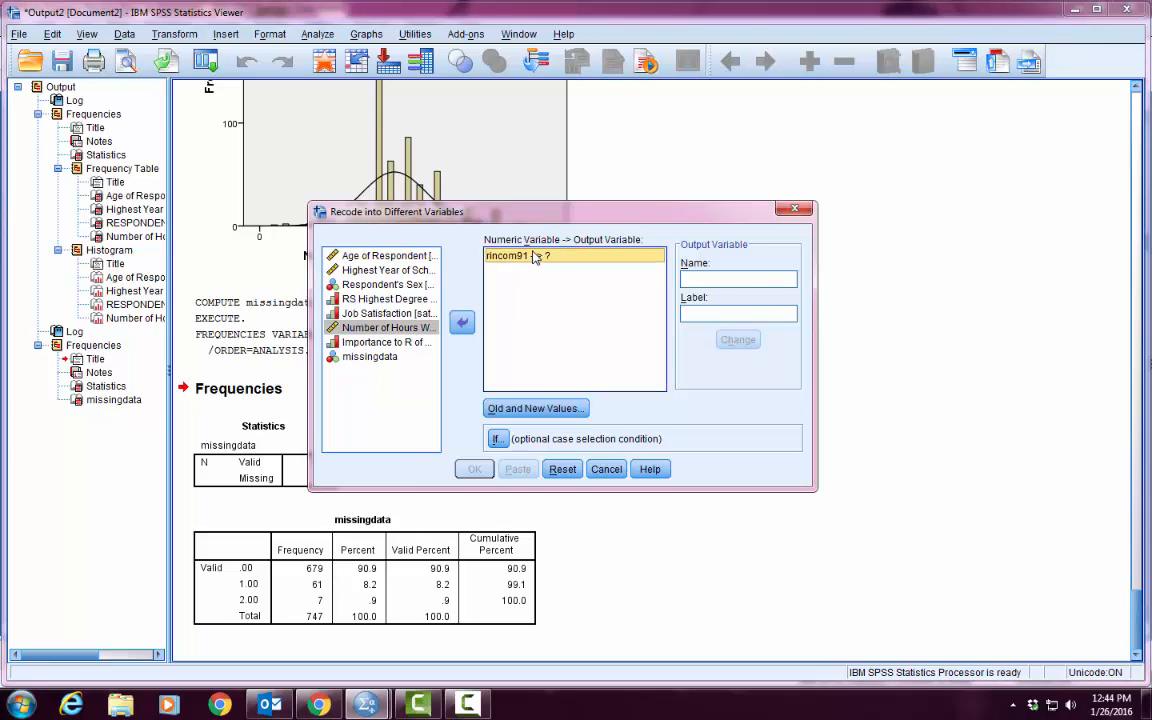
click(737, 279)
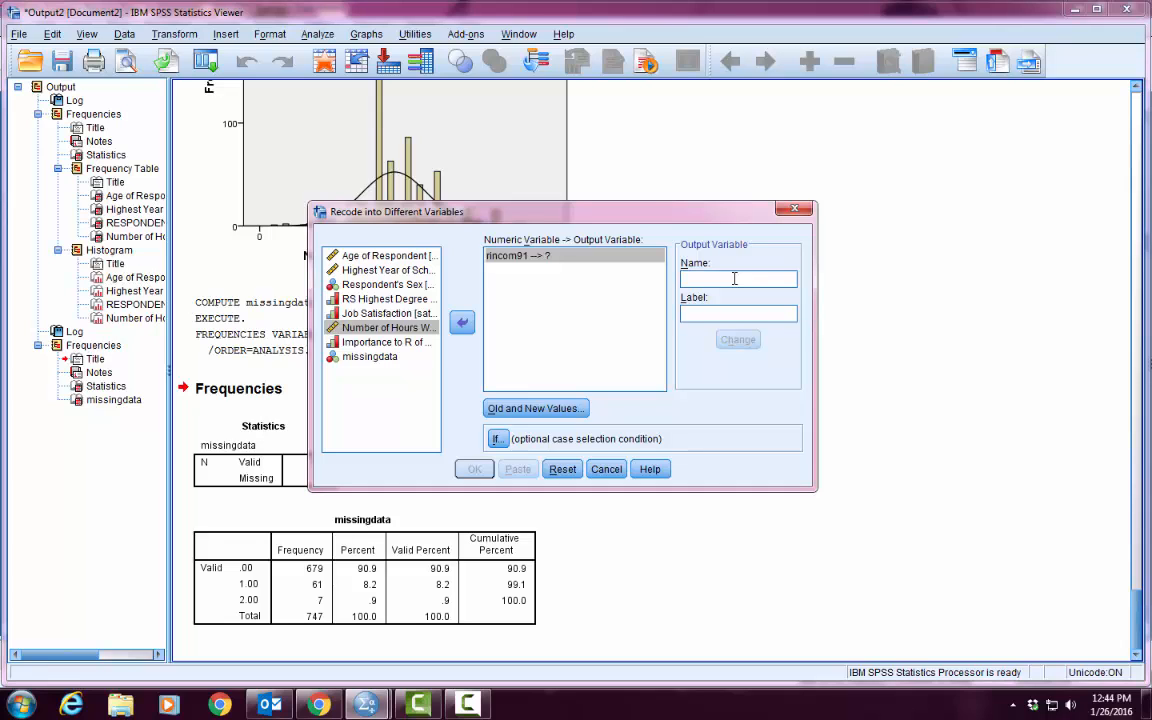
text(r)
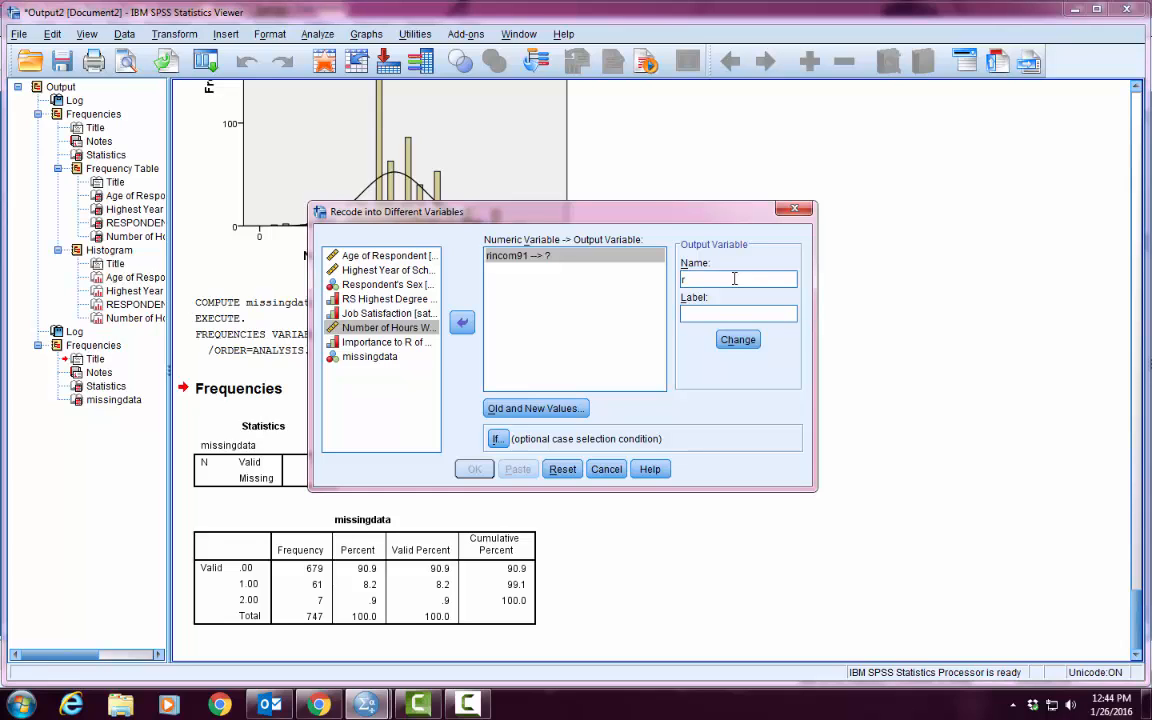
text(incom91_md)
click(725, 312)
text(rincom91_md)
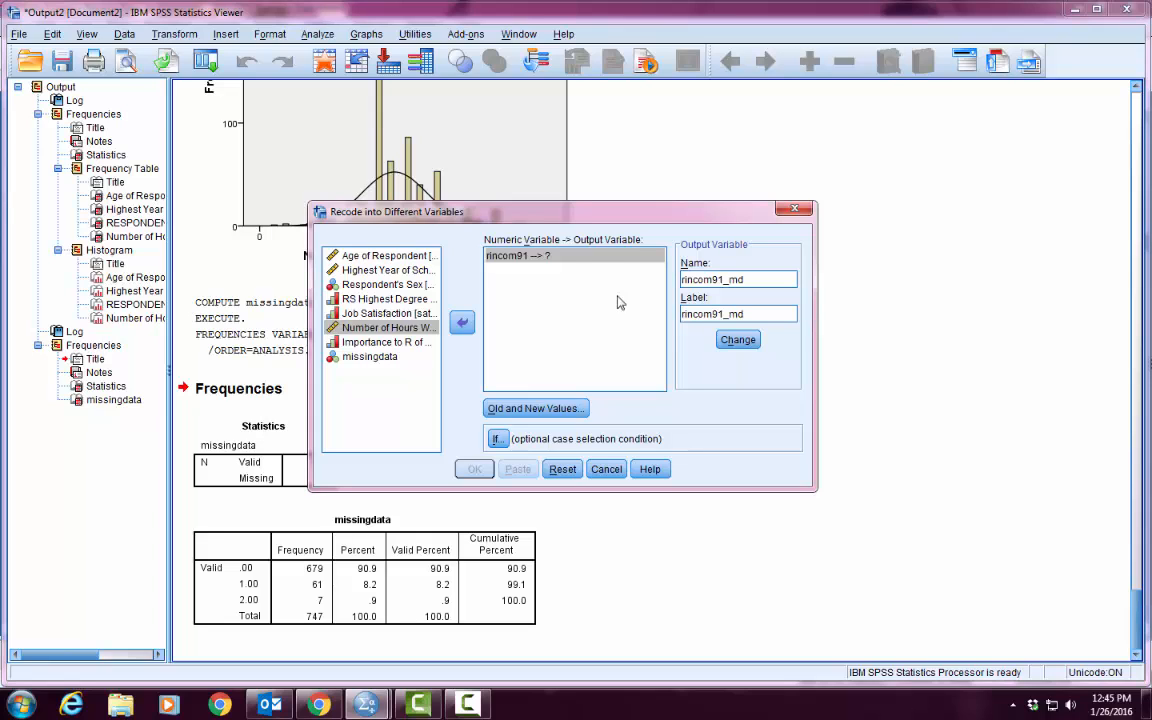
click(740, 341)
Step: Define the recode of rincom91 so that system- or user-missing values become 0
click(575, 410)
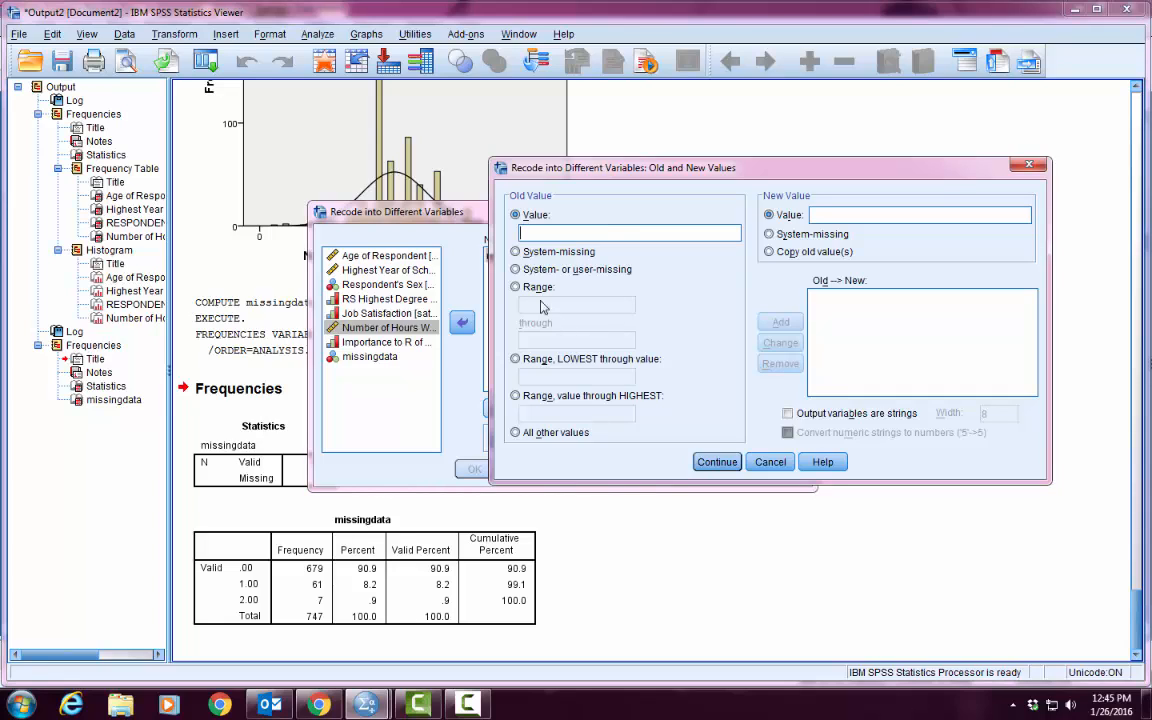
click(517, 270)
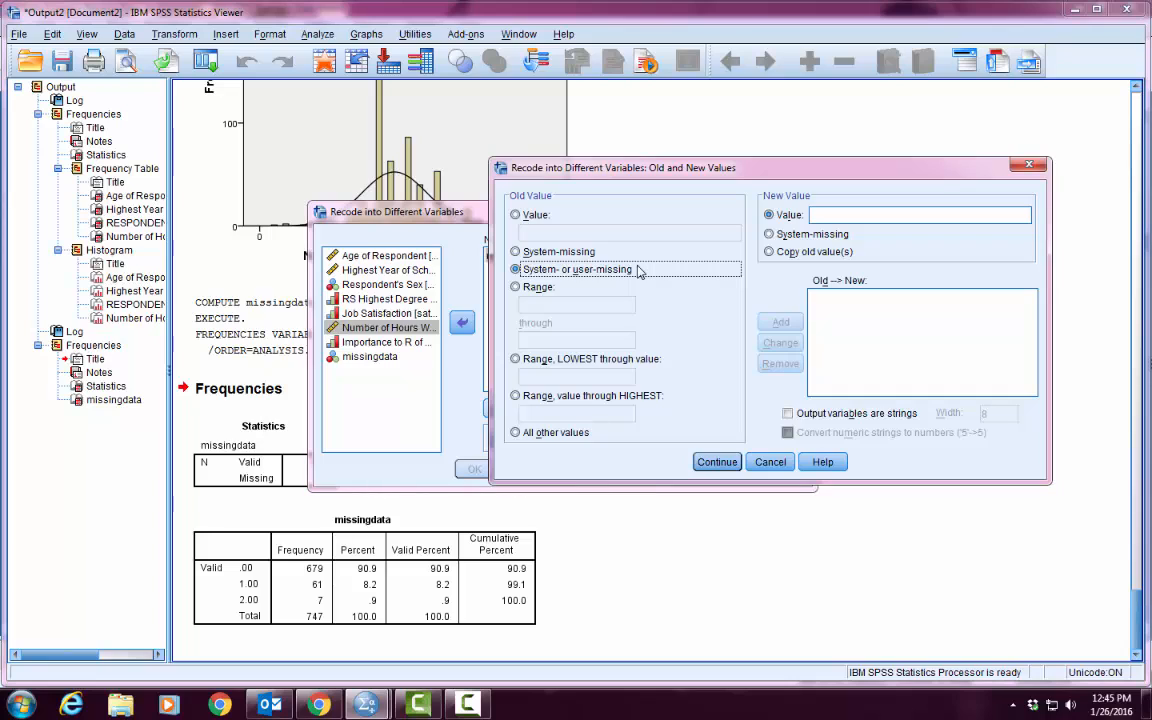
click(887, 214)
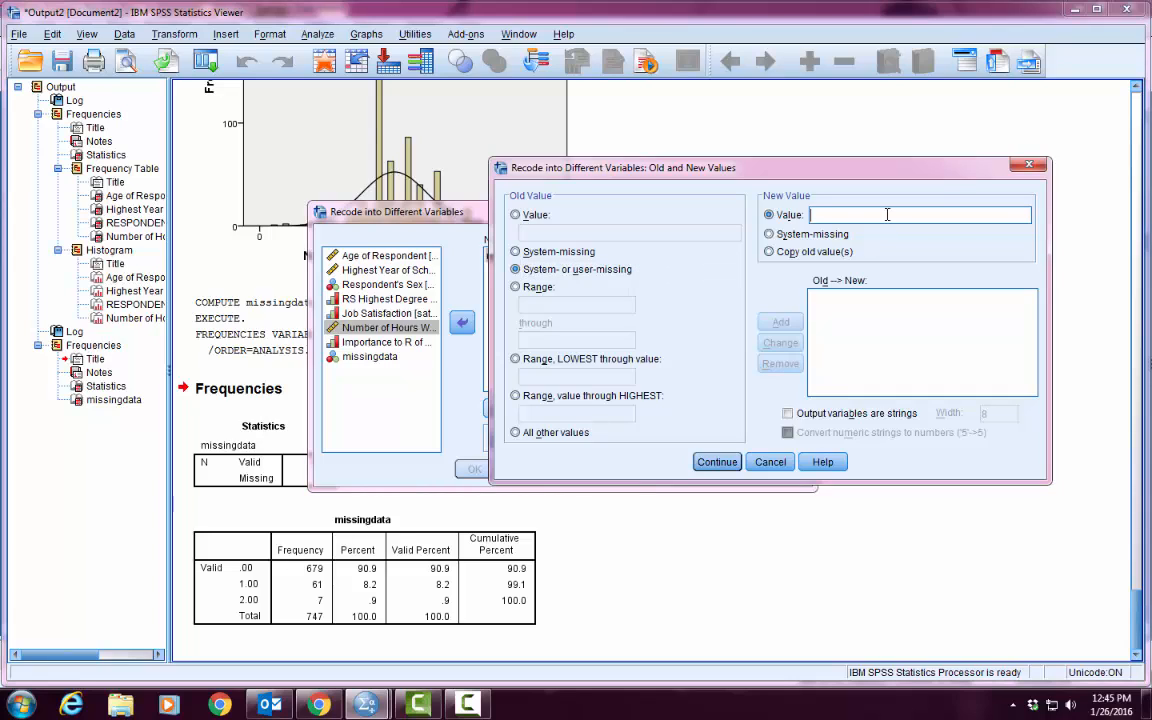
text(0)
click(781, 322)
Step: Map all other old values to 1 and run the recode into rincom91_md
click(516, 432)
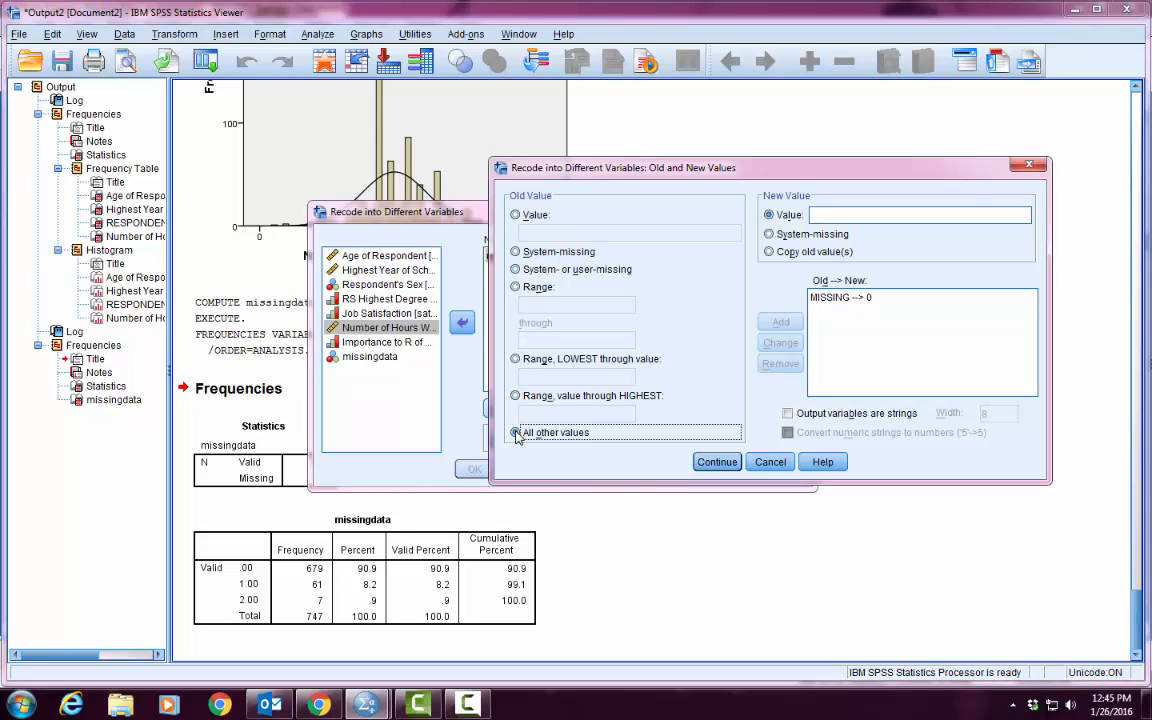
click(882, 218)
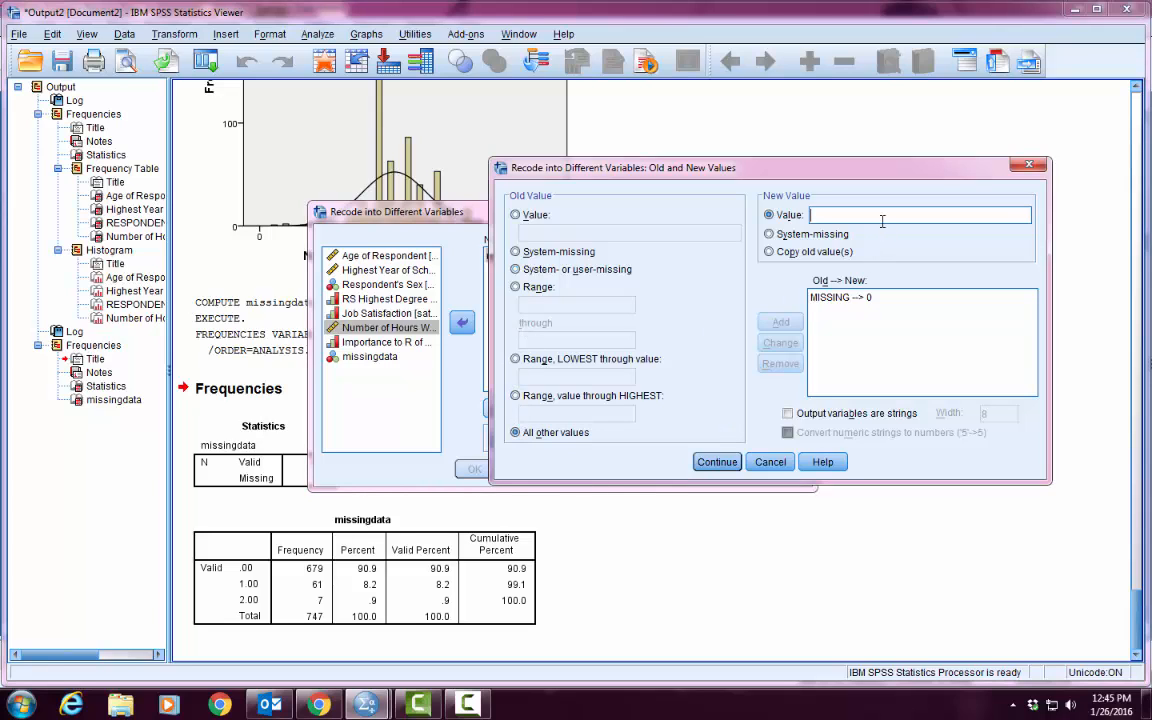
text(1)
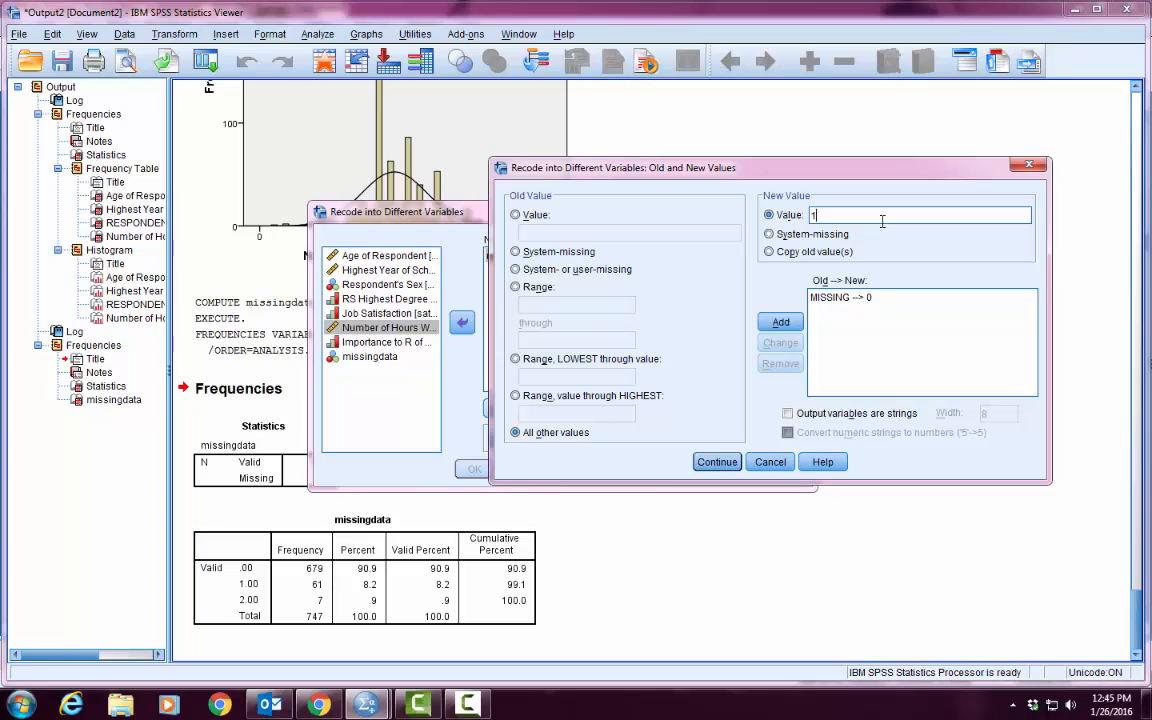
click(781, 321)
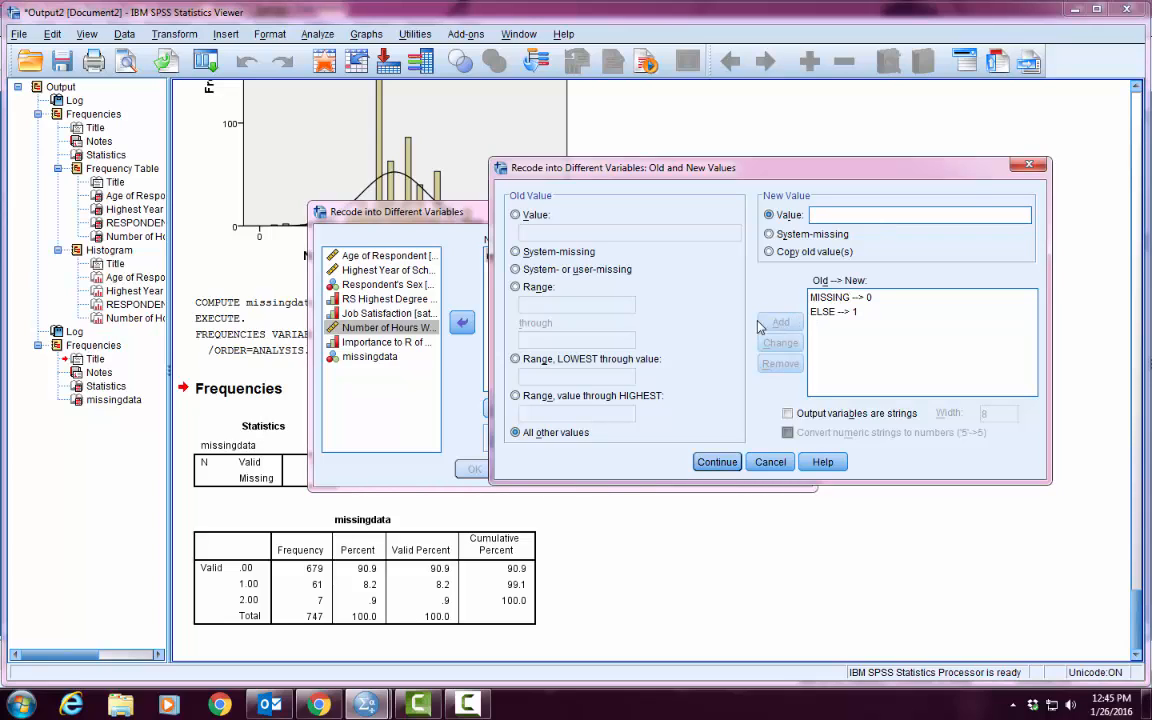
click(700, 462)
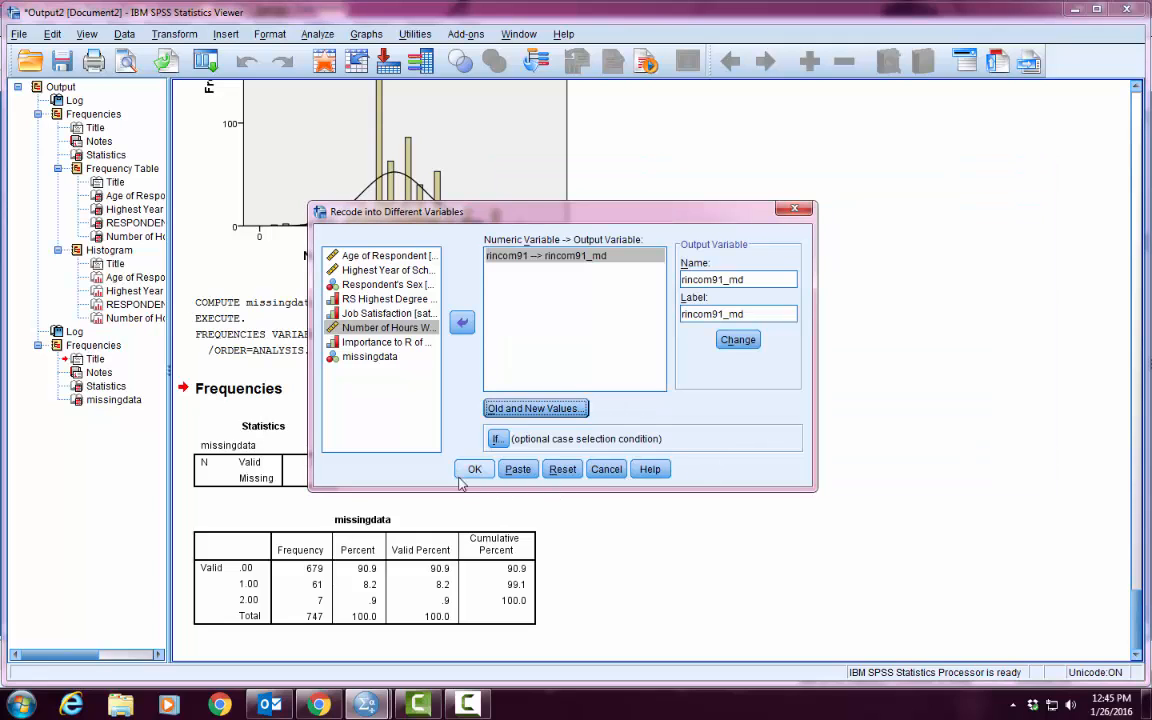
click(475, 470)
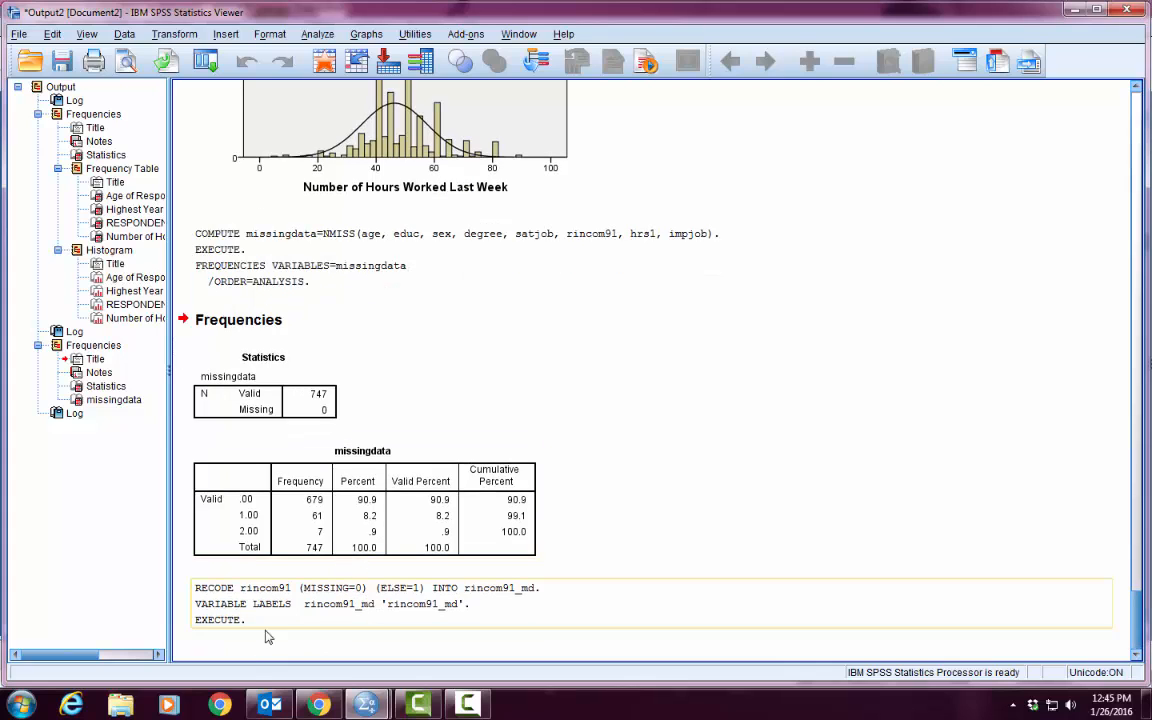
Step: Switch to the data editor and set up an independent-samples t test with rincom91_md as the grouping variable
mouse_move(366, 705)
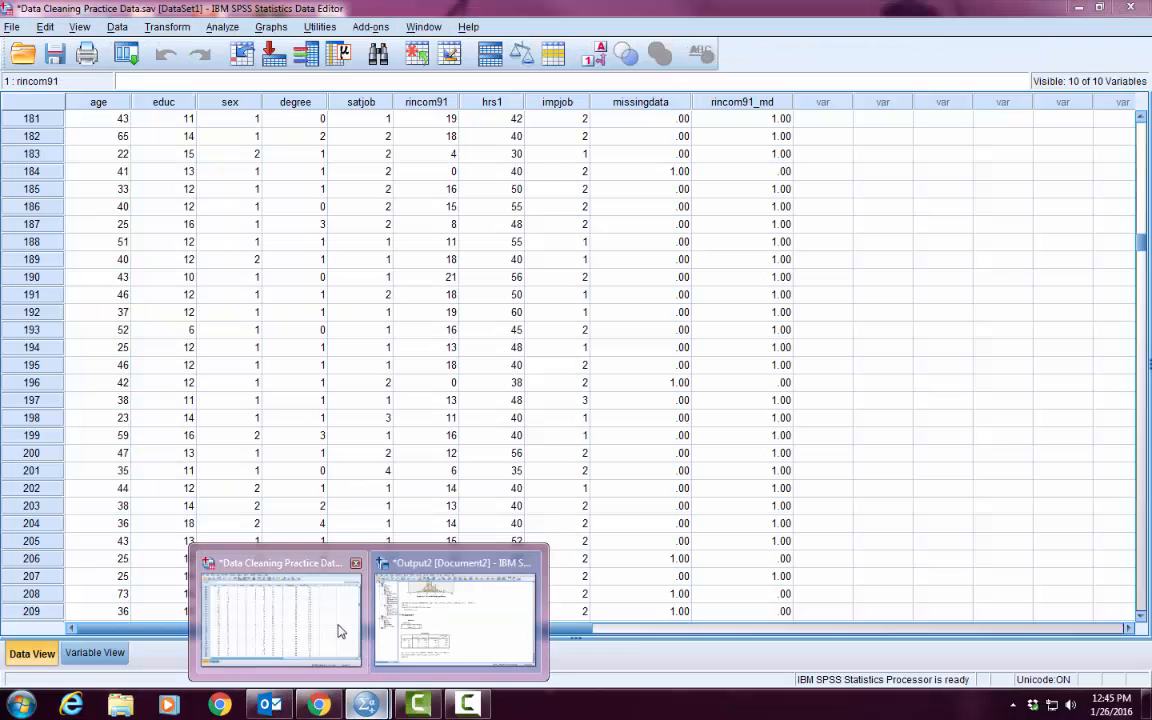
click(340, 631)
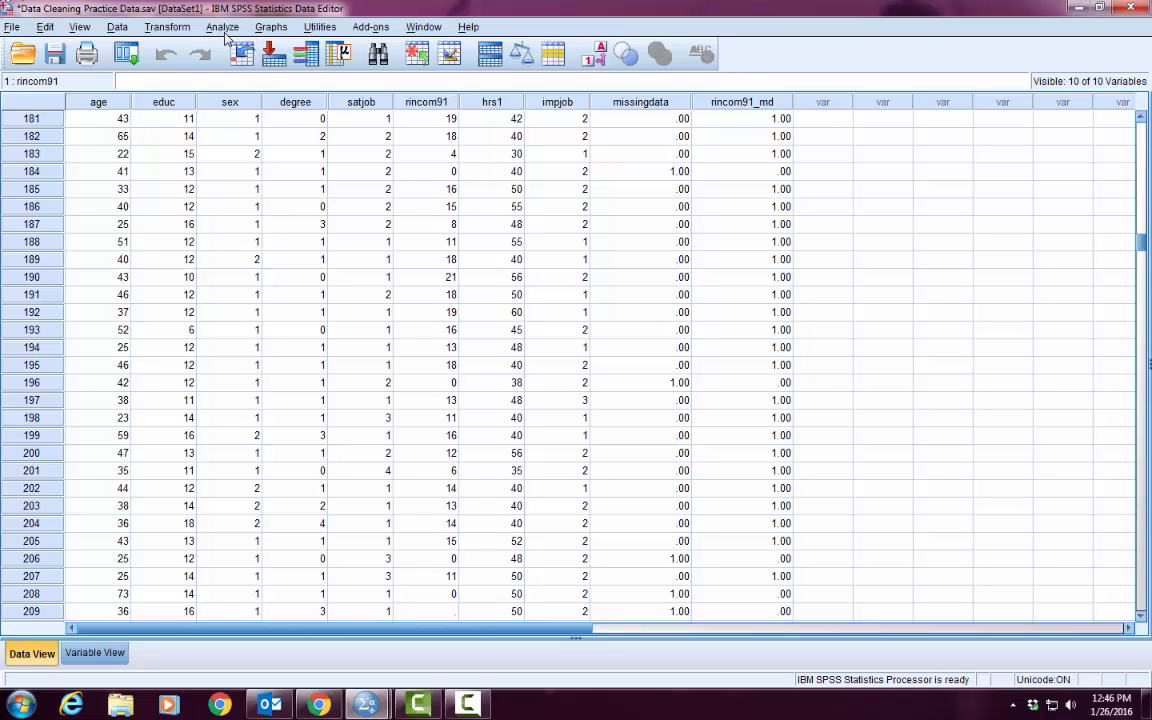
click(225, 36)
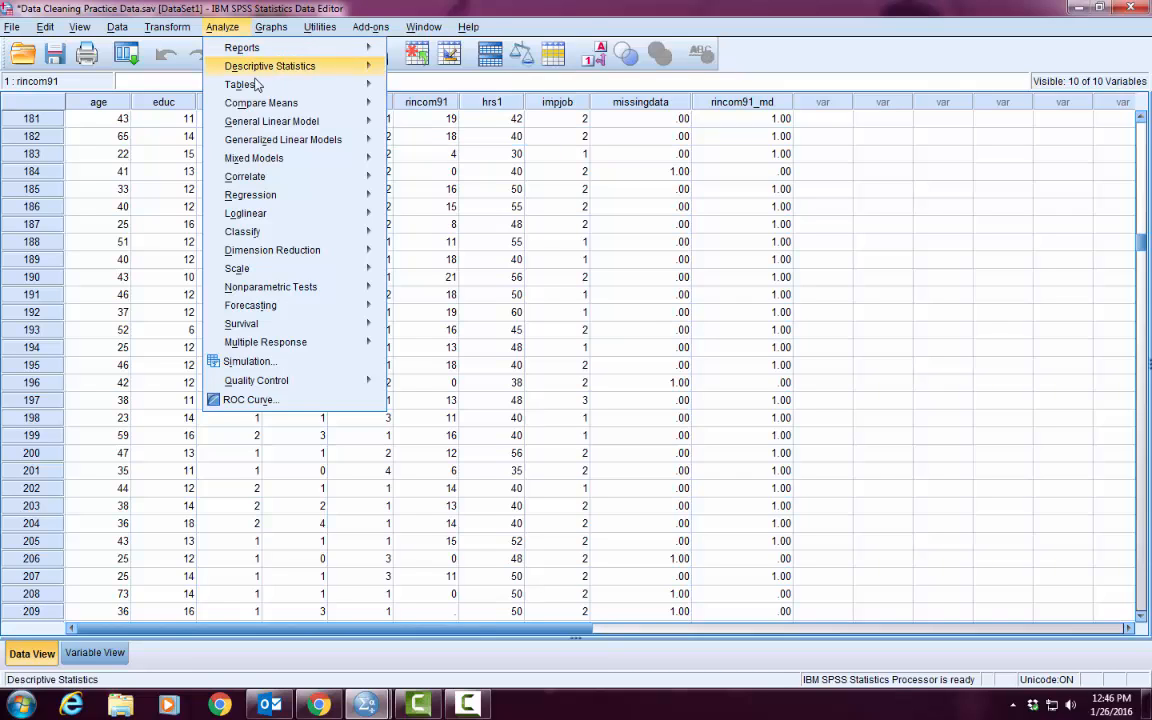
mouse_move(238, 98)
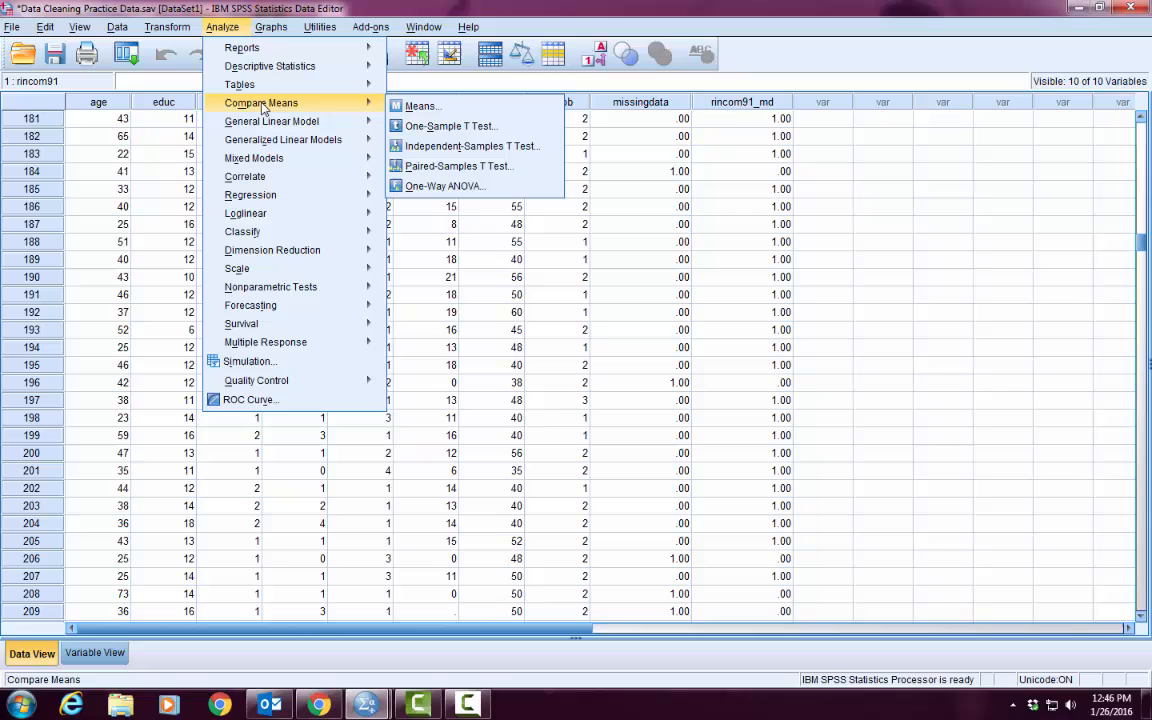
click(452, 147)
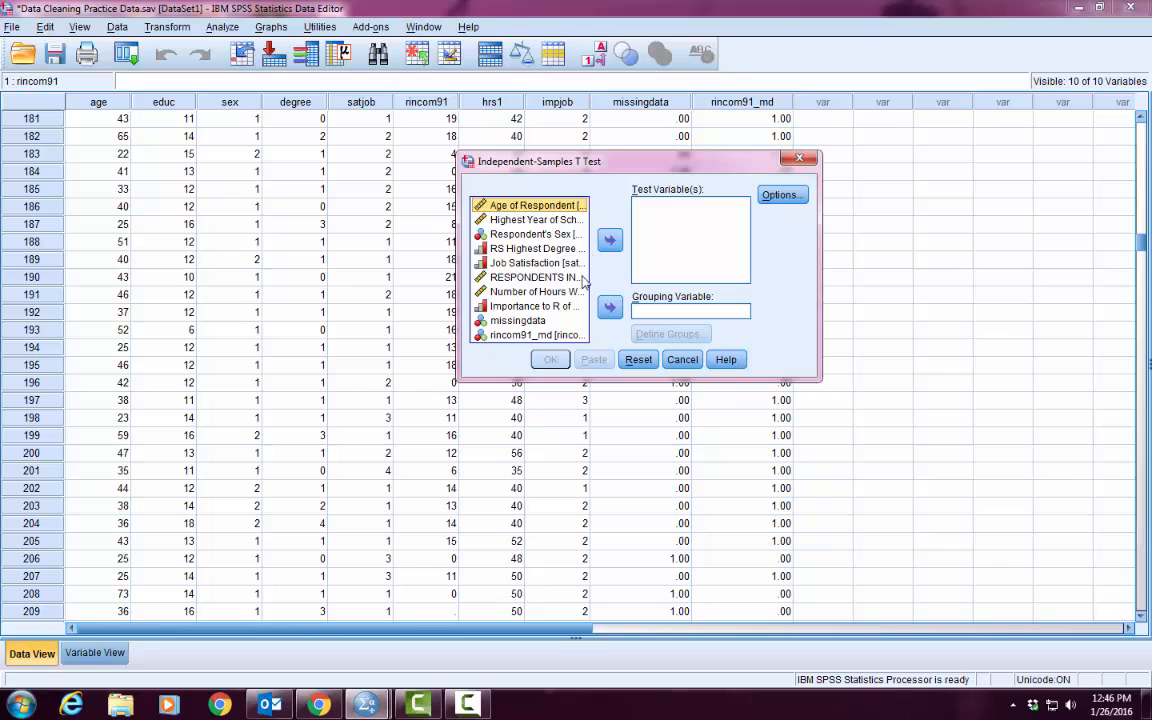
click(555, 335)
click(610, 307)
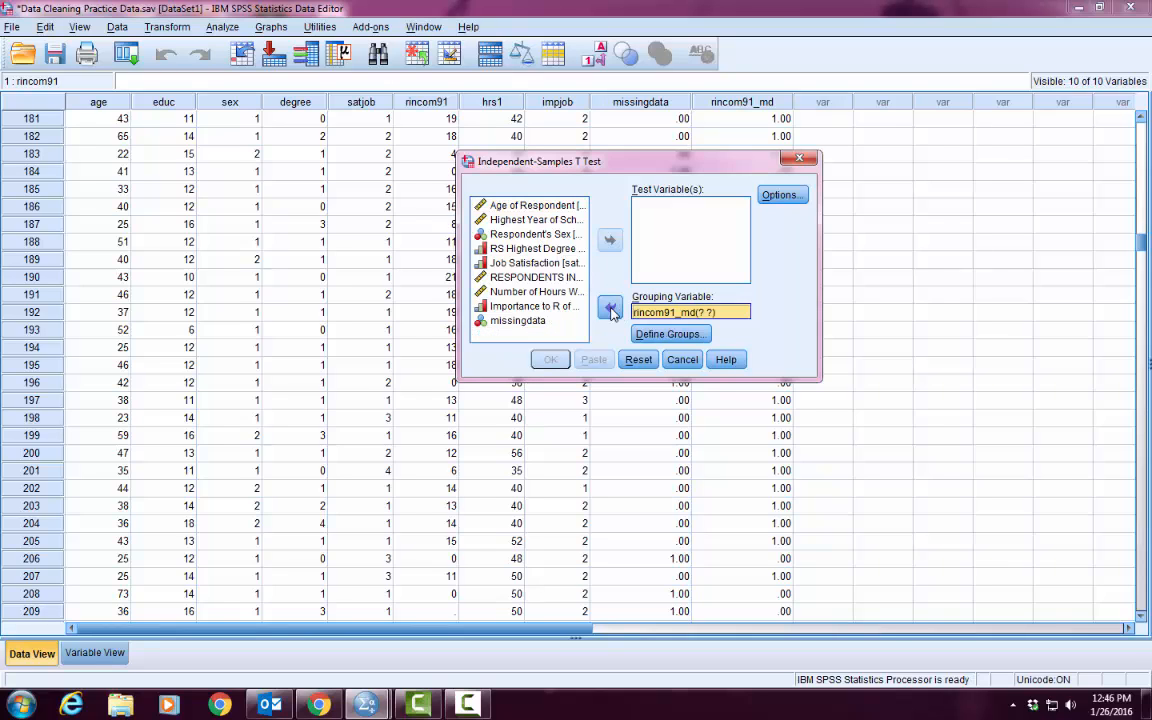
Step: Add age, highest year of school, respondent's income and number of hours worked as the test variables
click(553, 250)
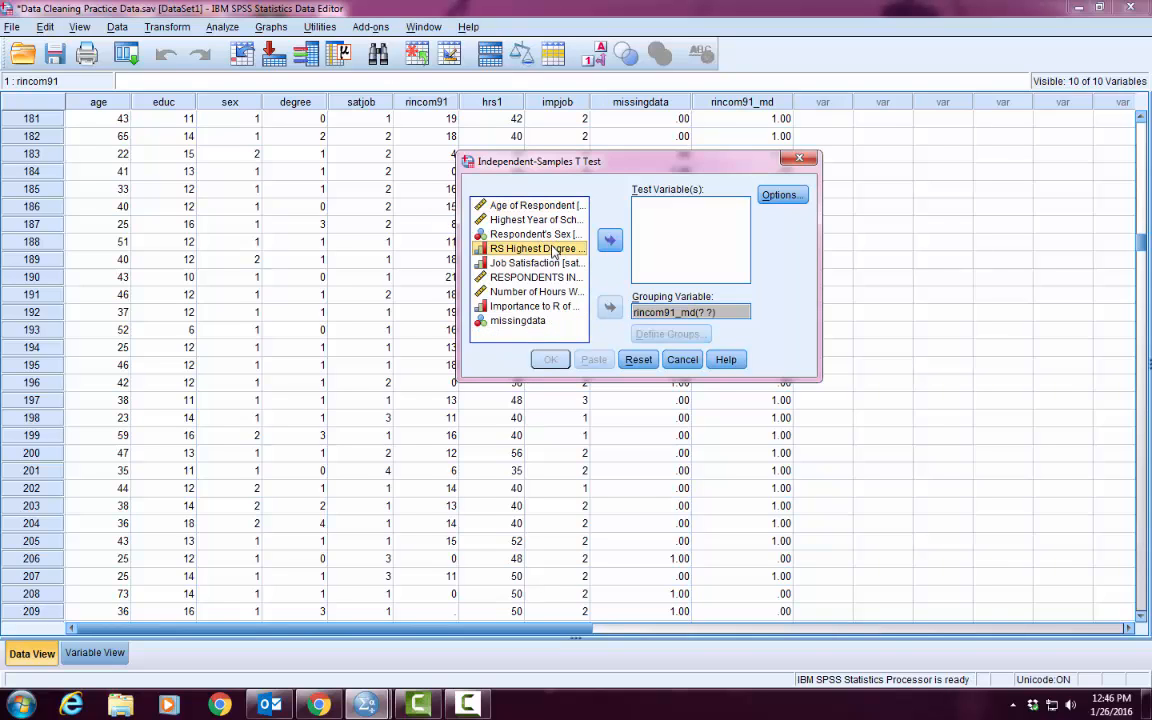
click(549, 207)
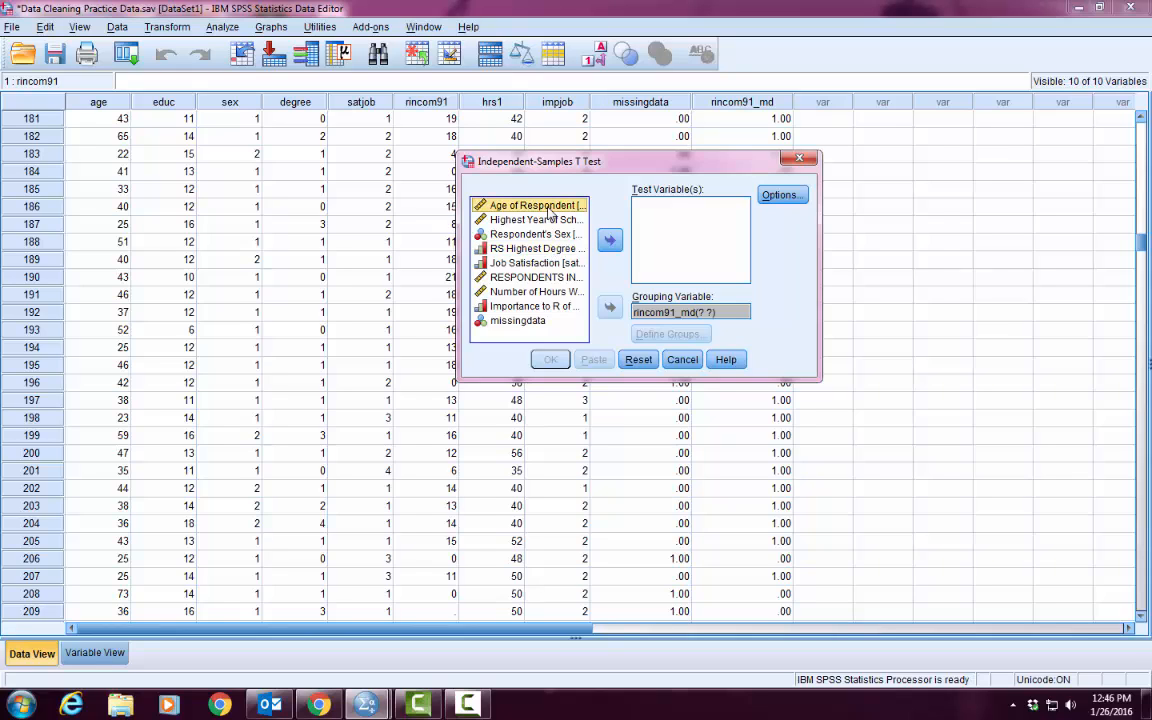
shift+click(549, 217)
click(610, 240)
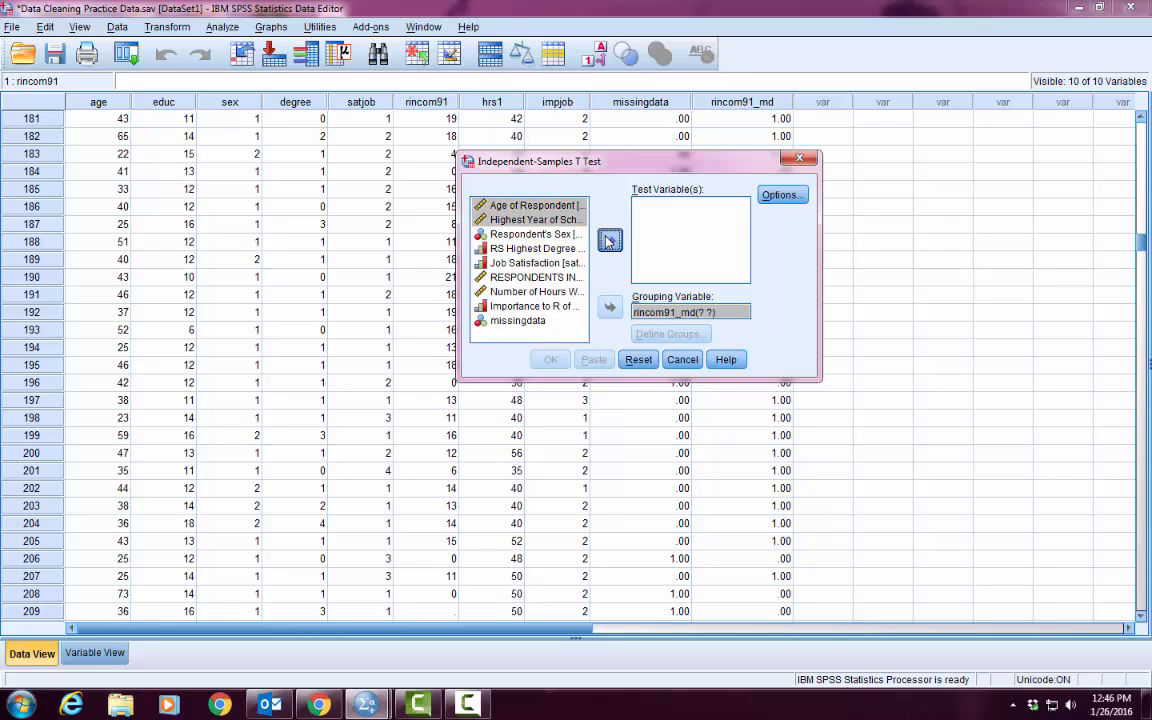
click(563, 250)
shift+click(555, 263)
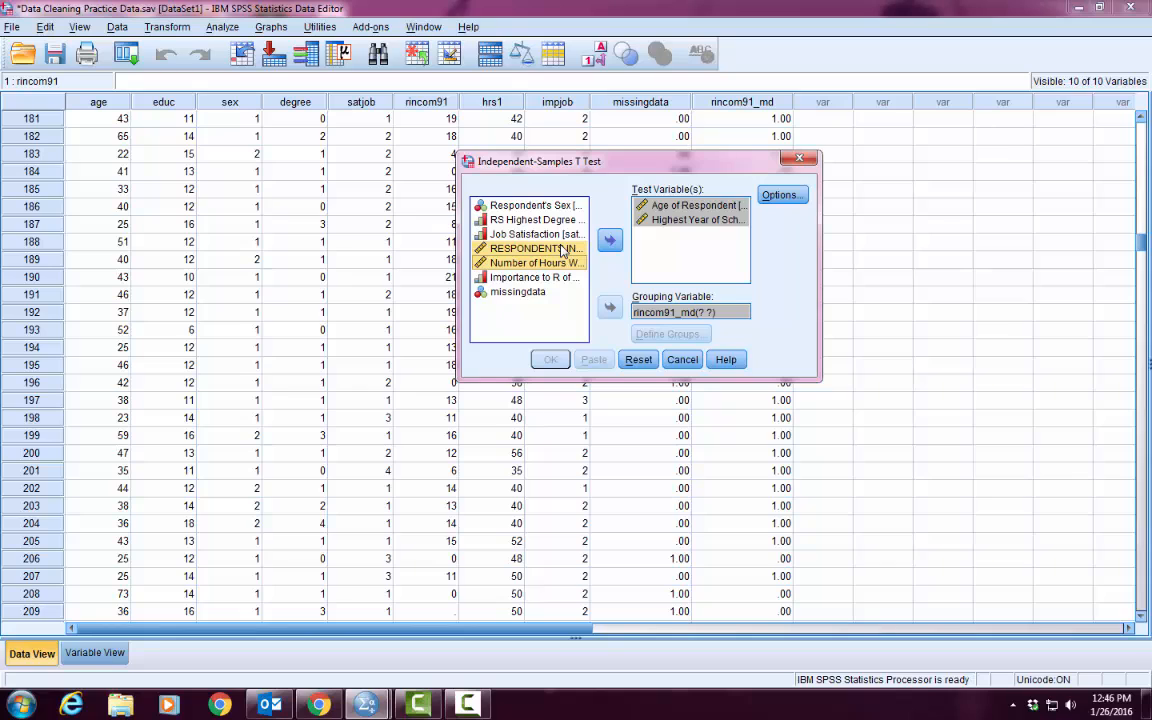
click(612, 242)
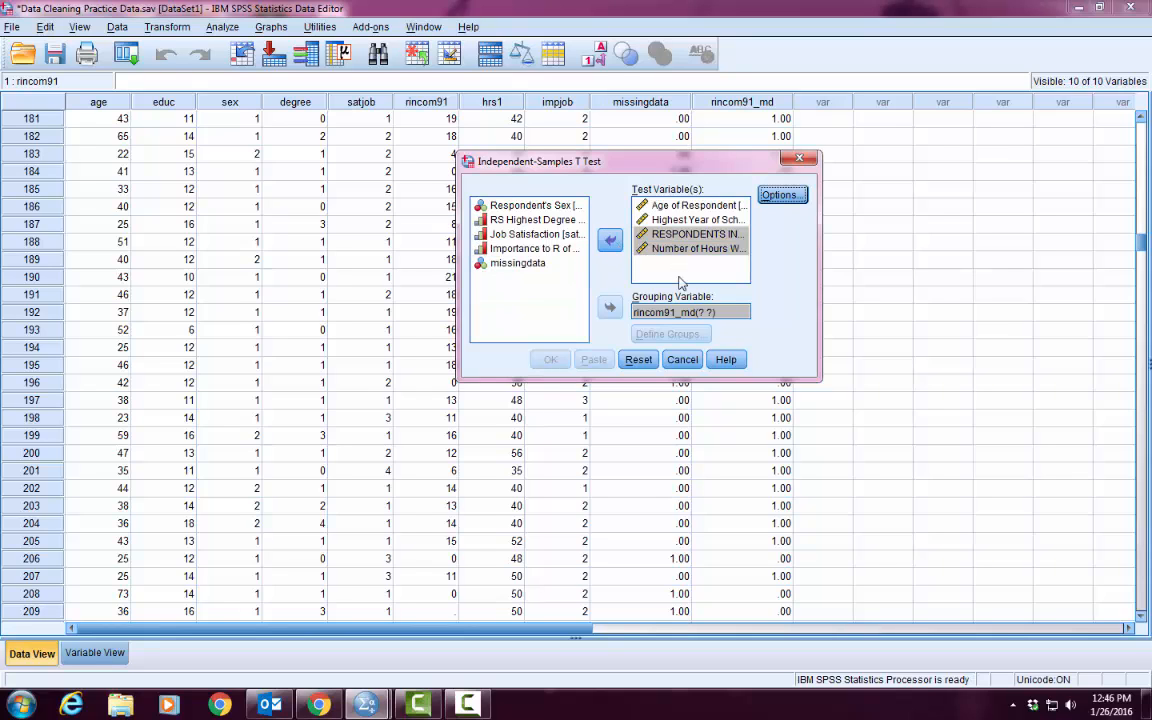
Step: Define the rincom91_md groups as 0 and 1, run the t test and examine its result tables
click(645, 310)
click(693, 334)
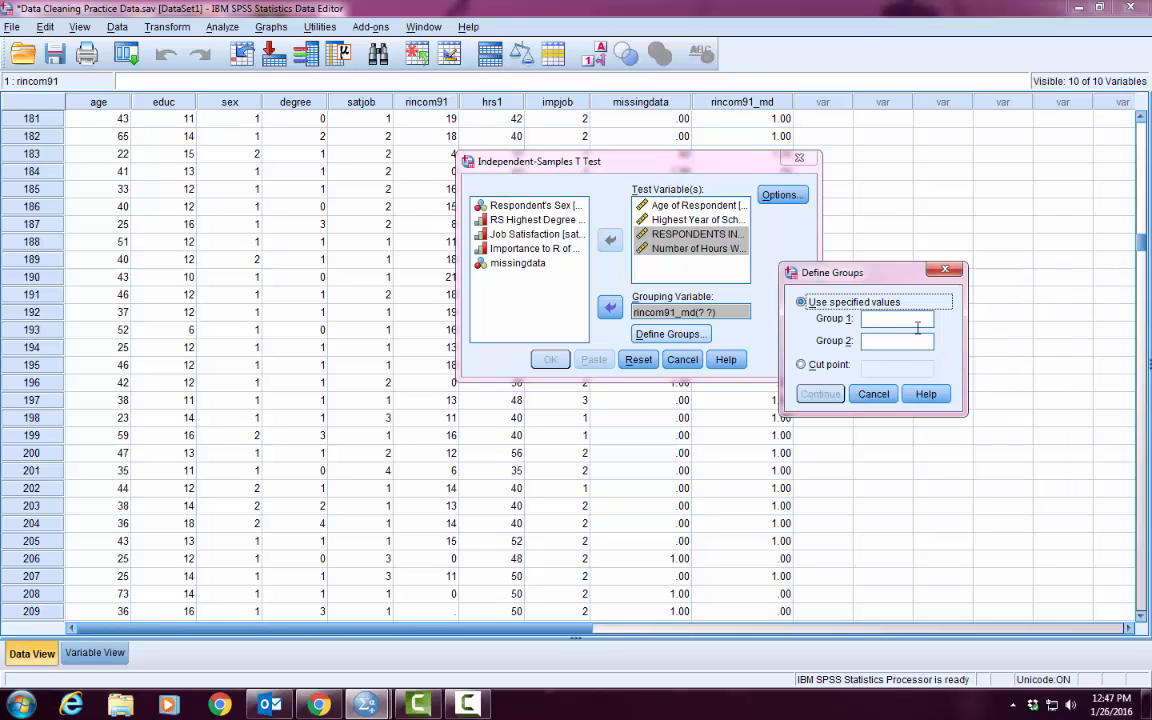
click(909, 317)
text(0)
click(899, 342)
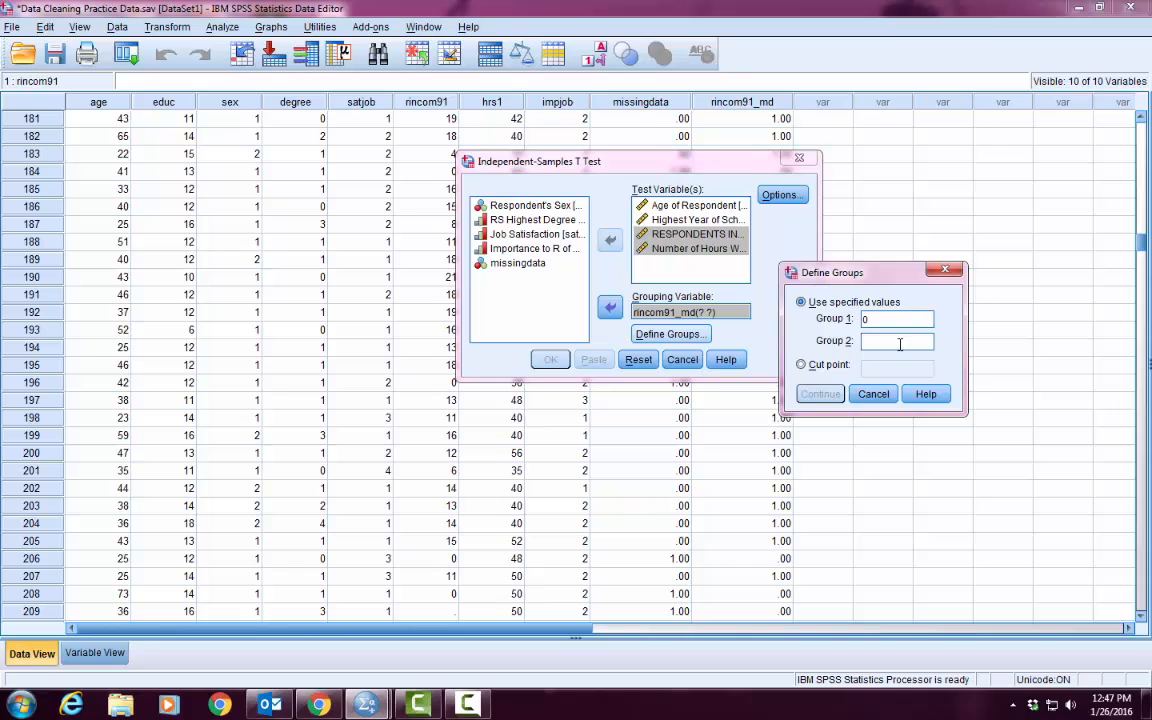
text(1)
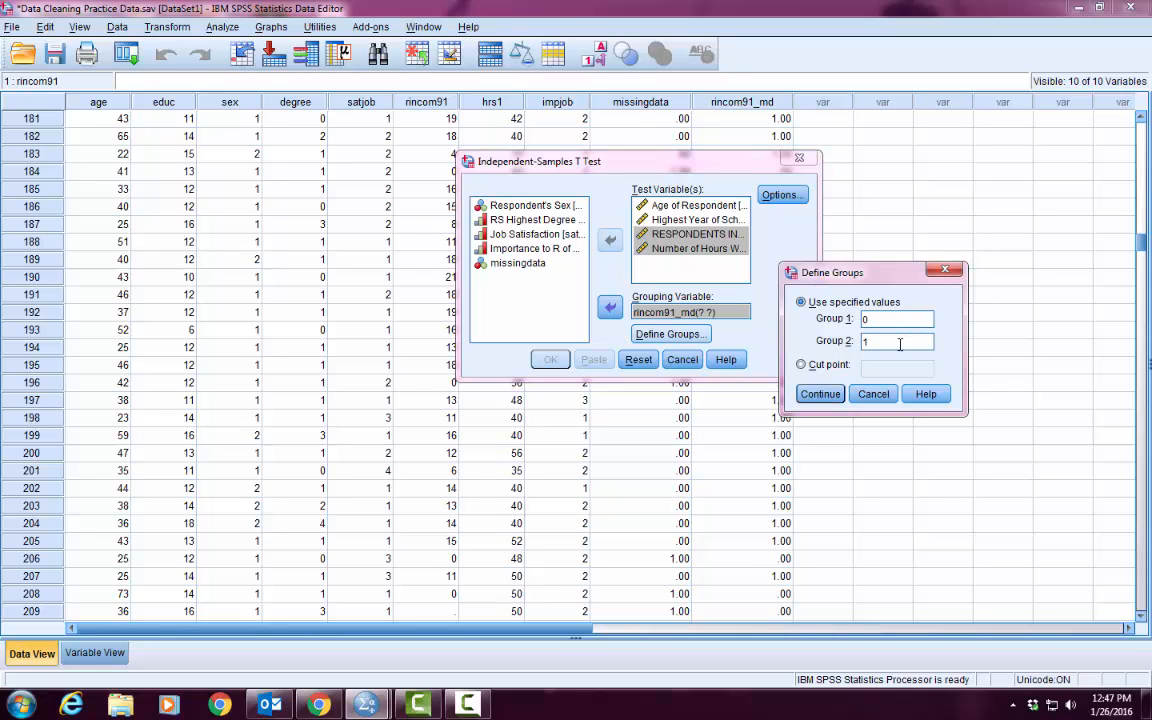
click(820, 393)
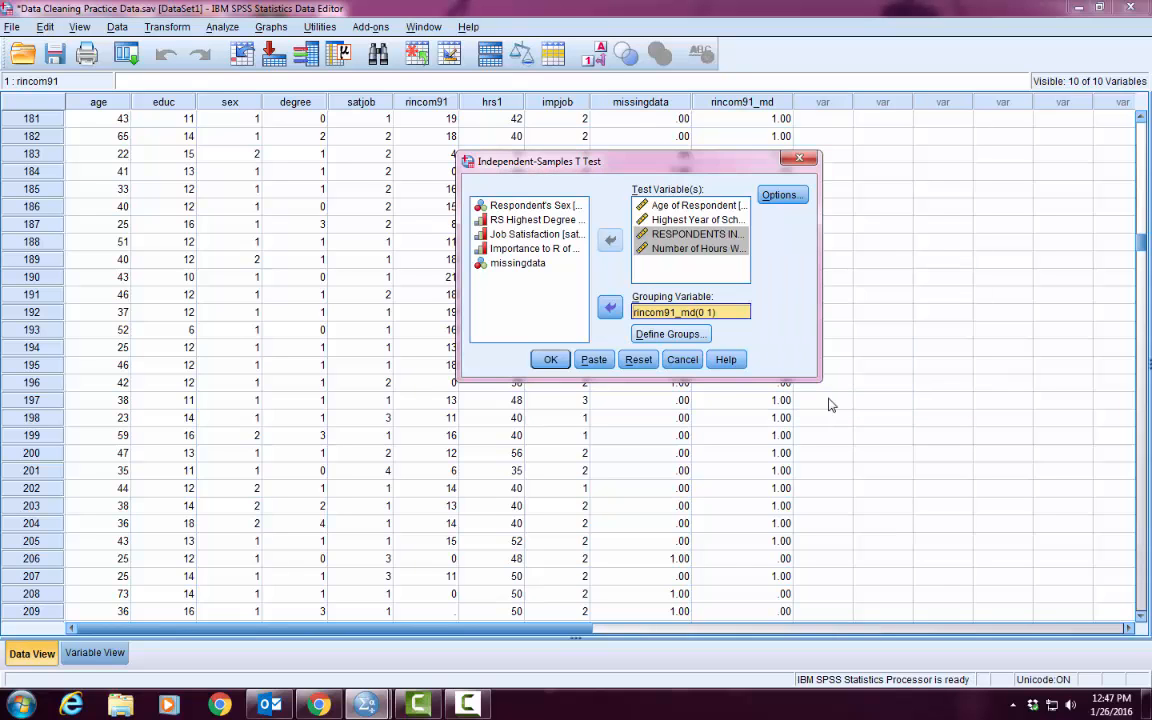
click(550, 359)
scroll(553, 508, down, 1)
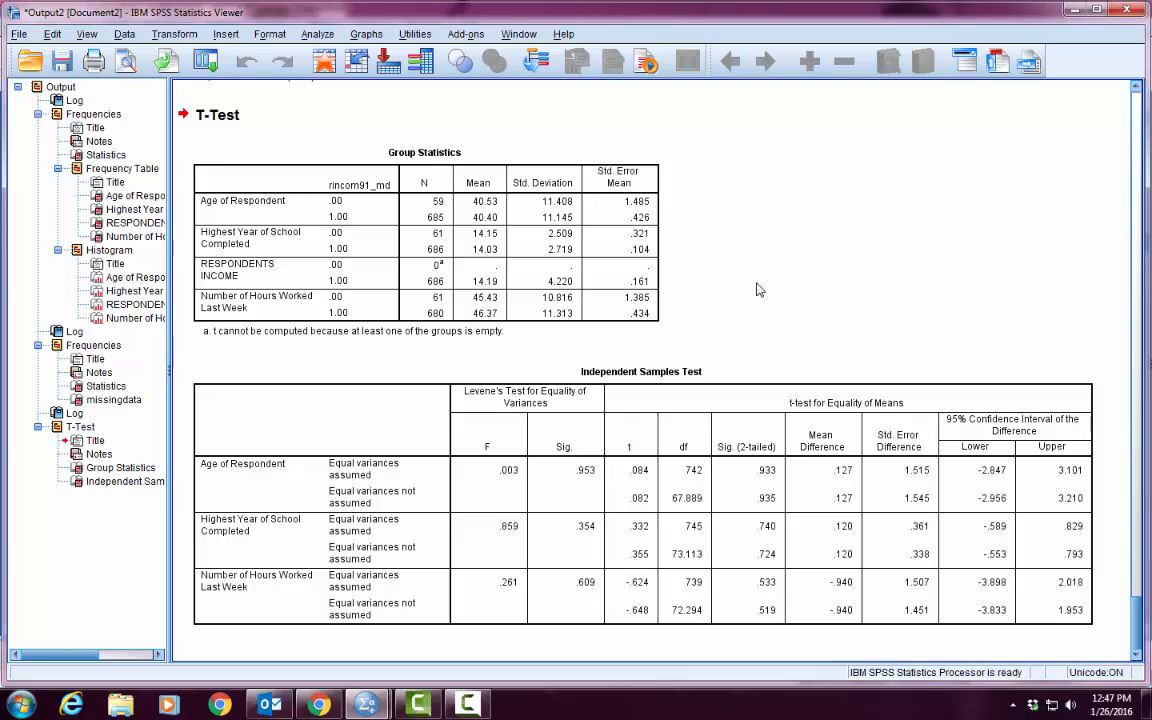
click(556, 402)
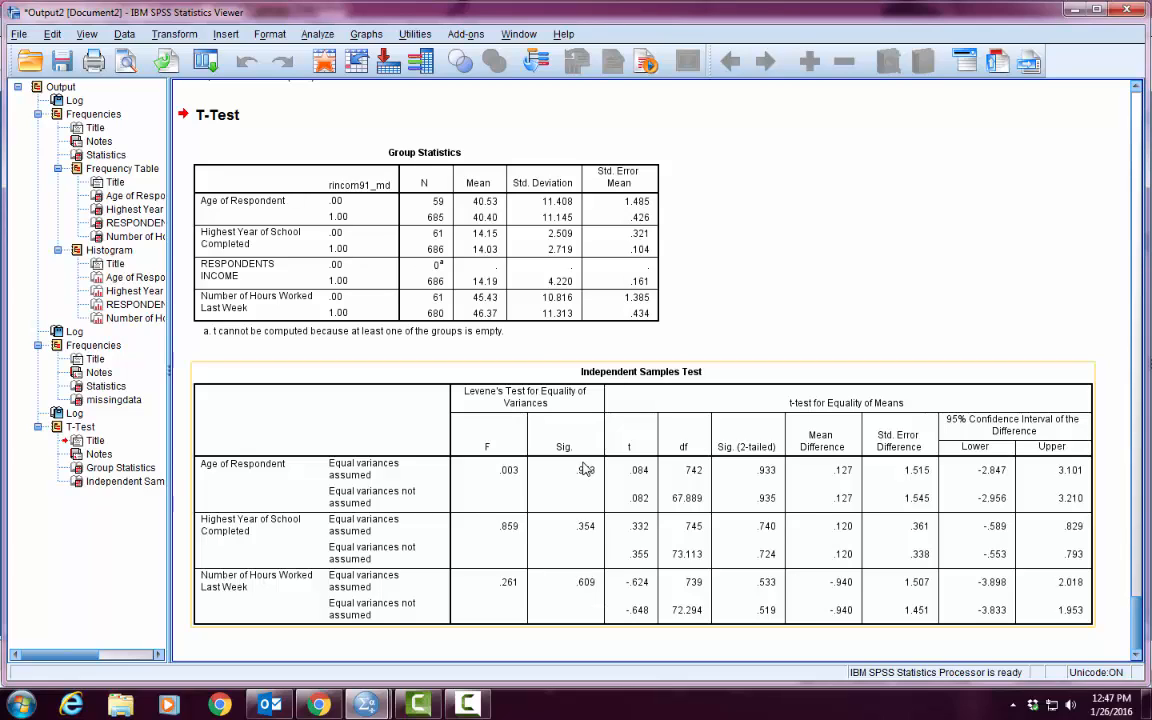
click(533, 362)
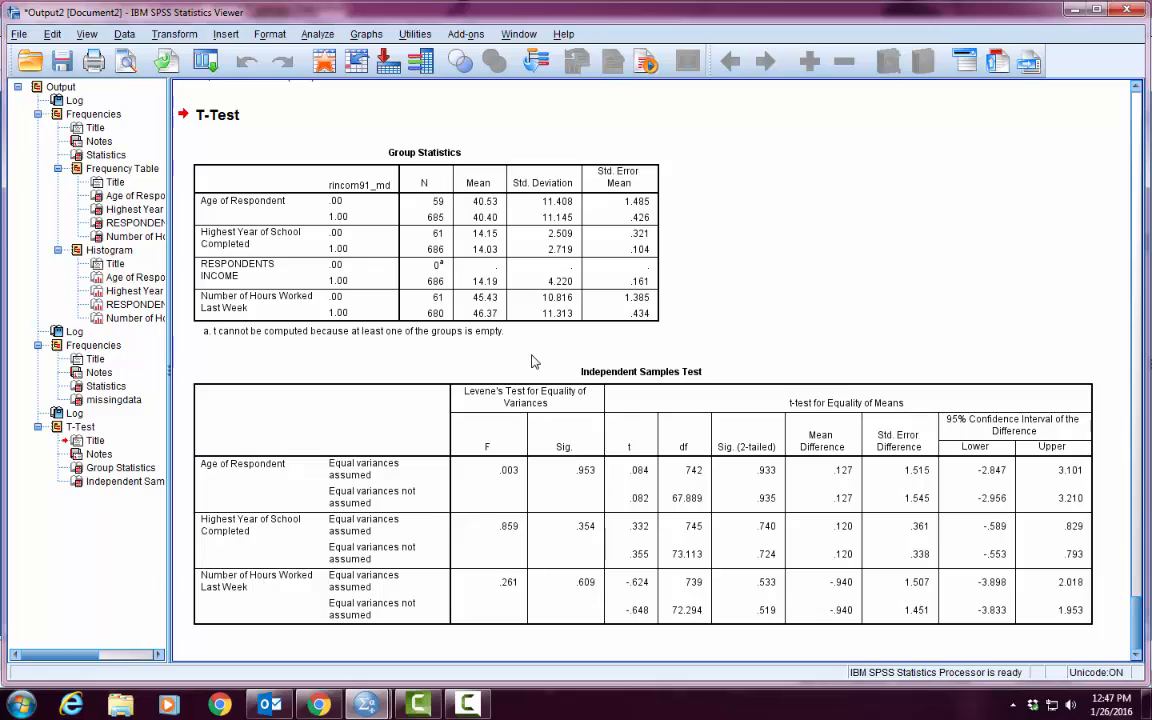
Step: Replace the missing values of rincom91 with the series mean in a new variable and view it in the data editor
click(174, 34)
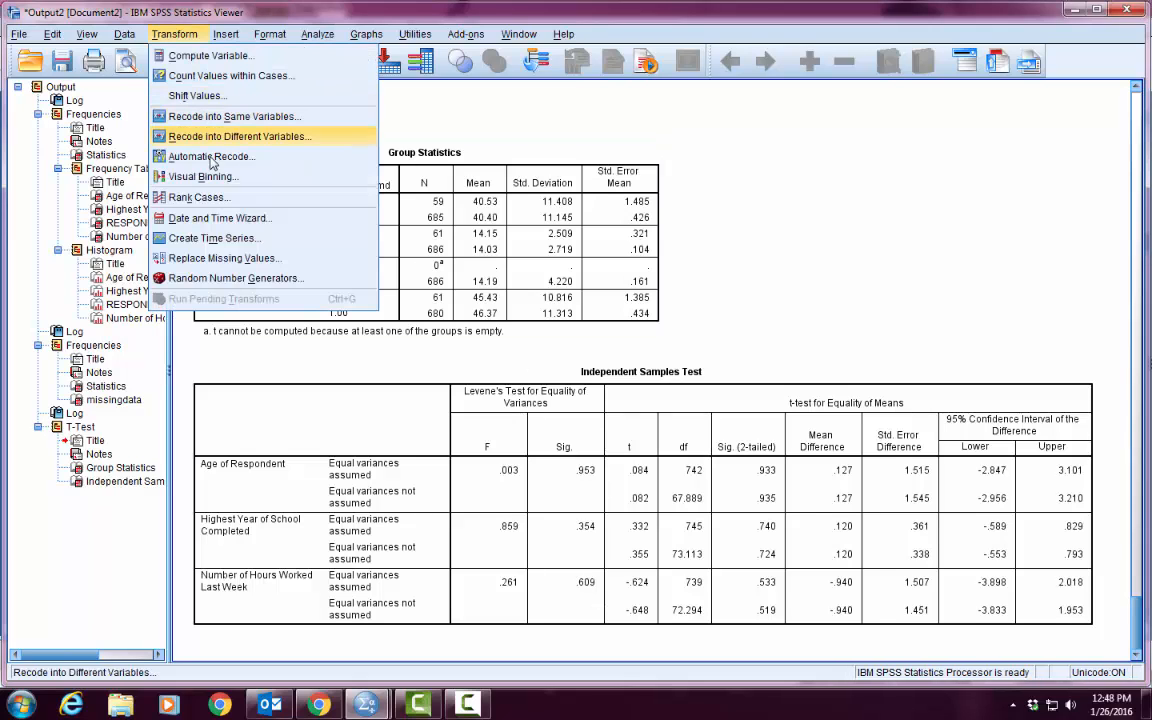
click(217, 259)
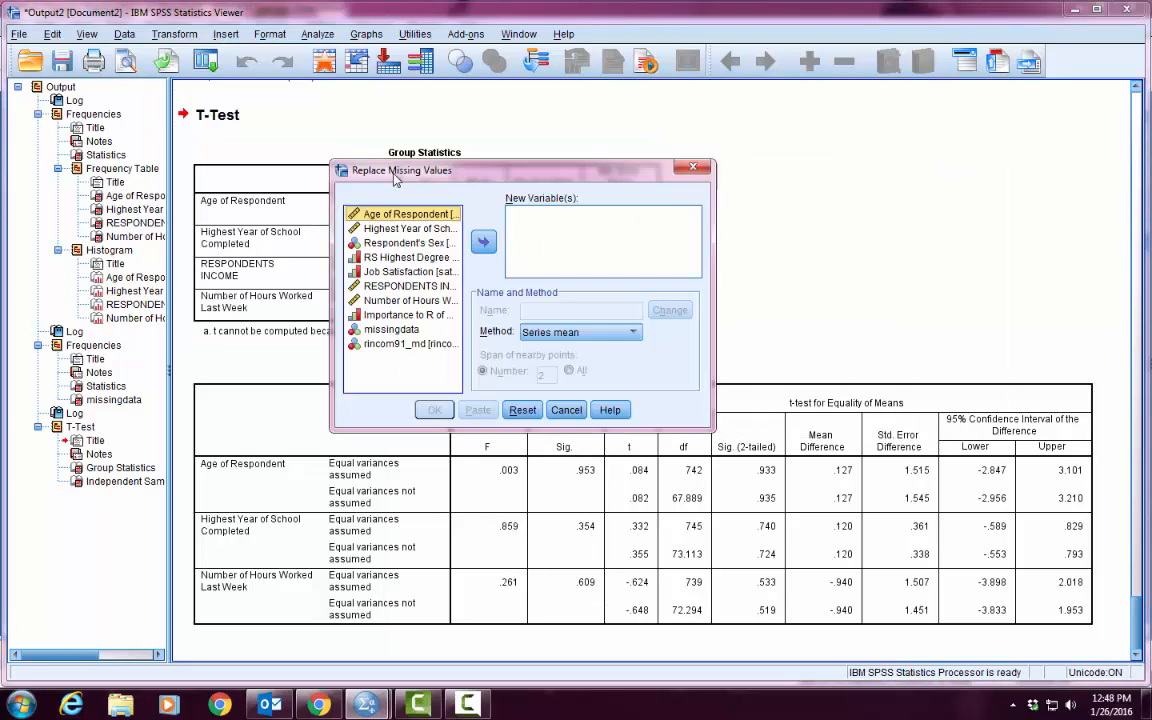
click(432, 272)
click(405, 286)
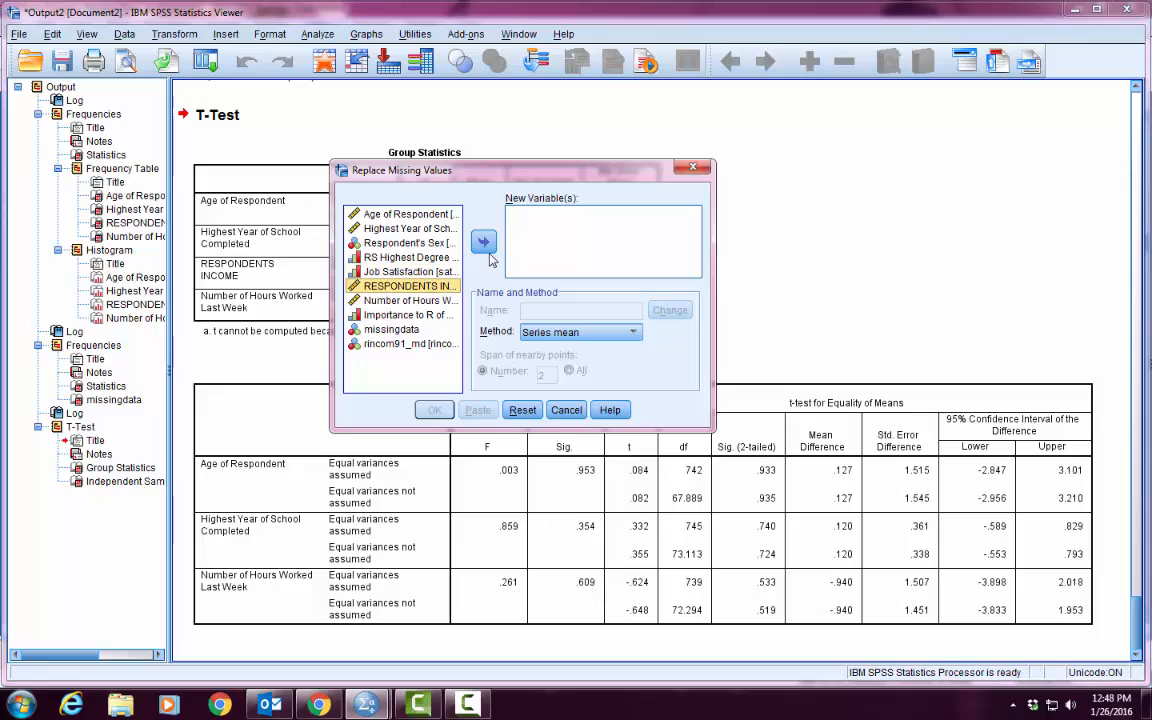
click(484, 244)
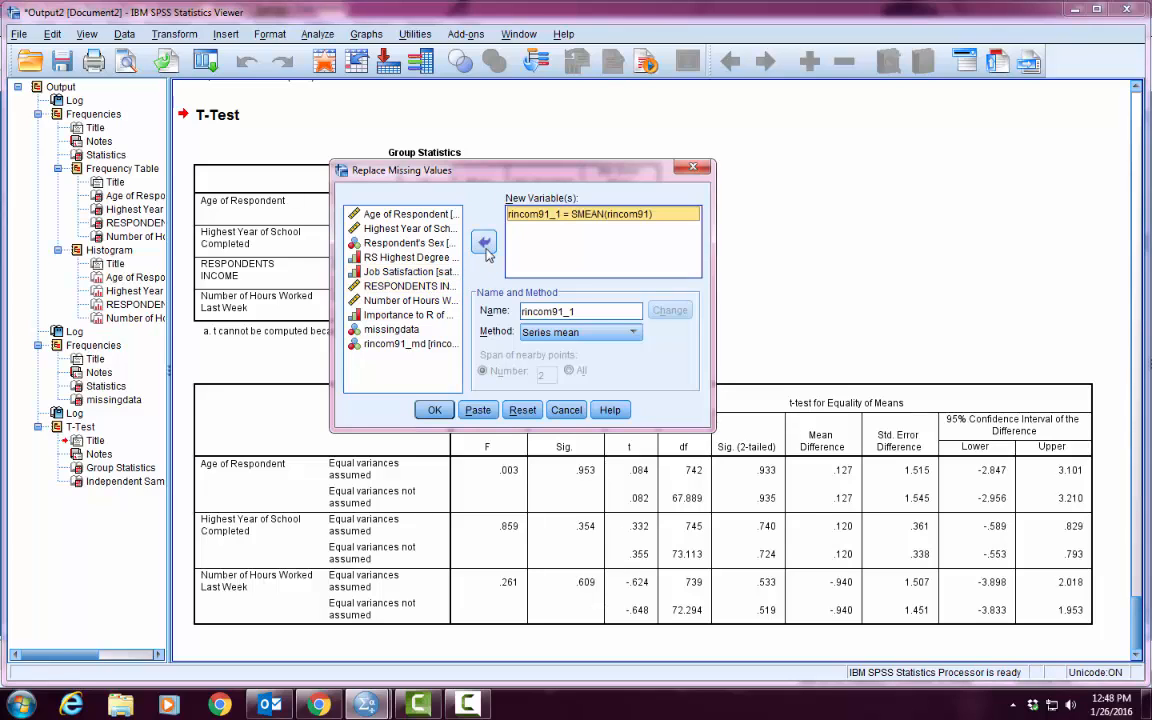
click(562, 337)
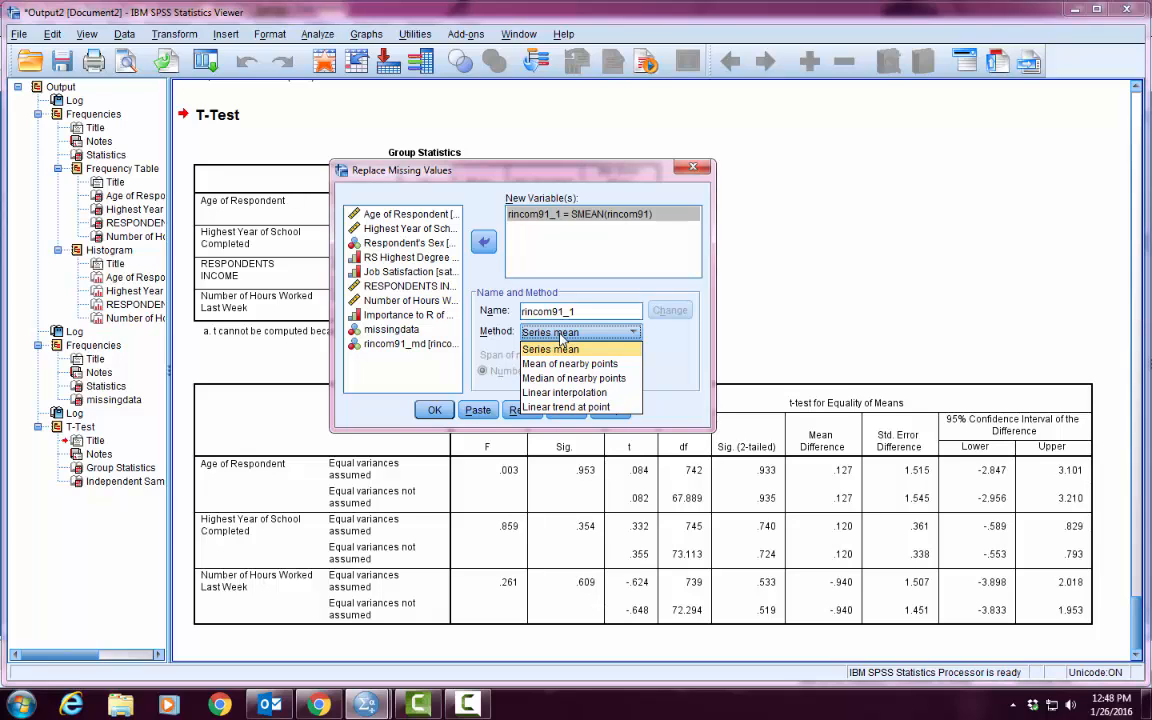
click(560, 340)
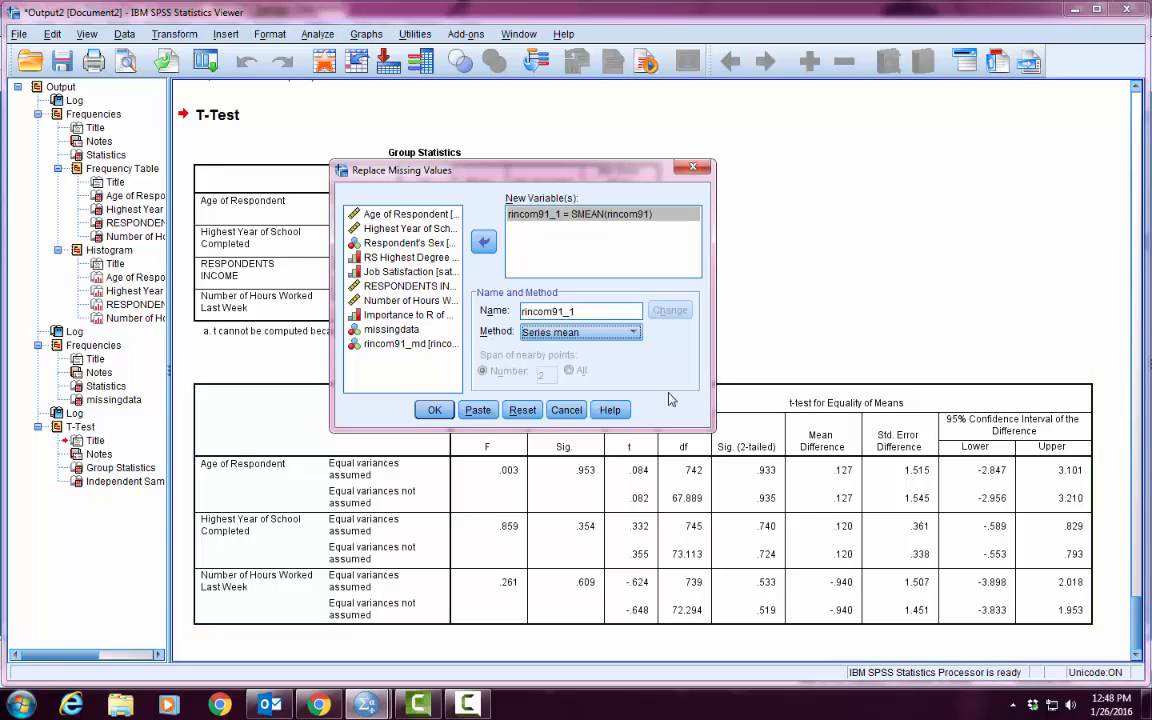
click(436, 410)
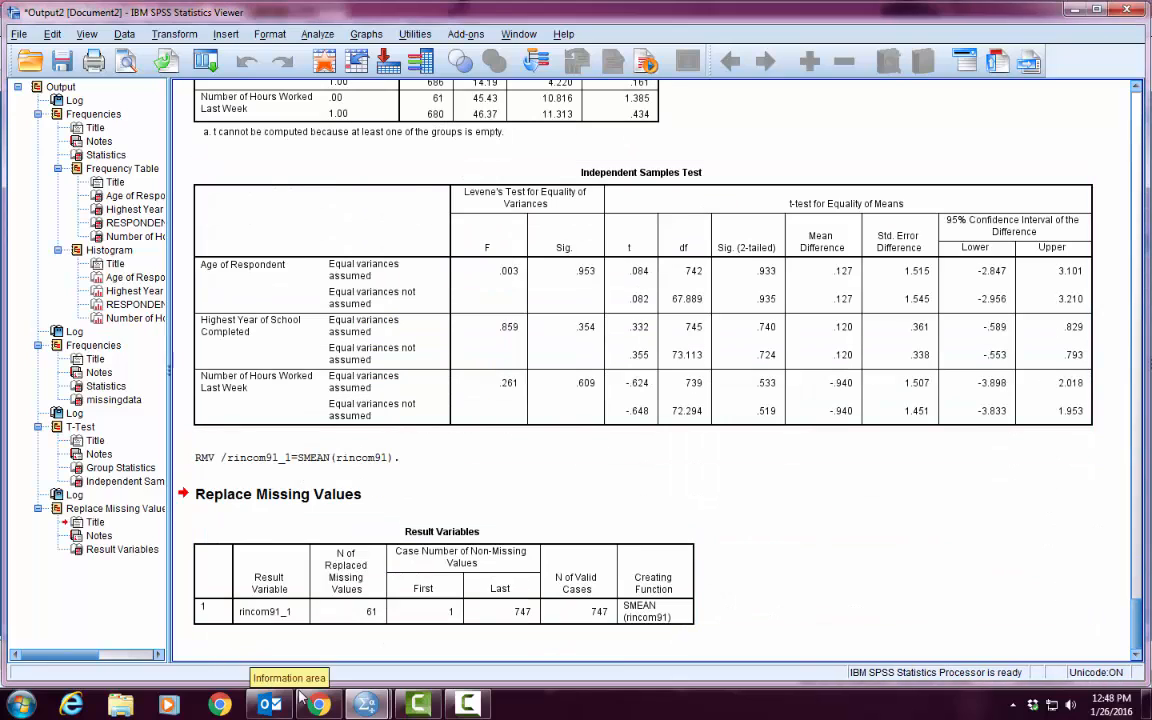
mouse_move(366, 704)
click(321, 643)
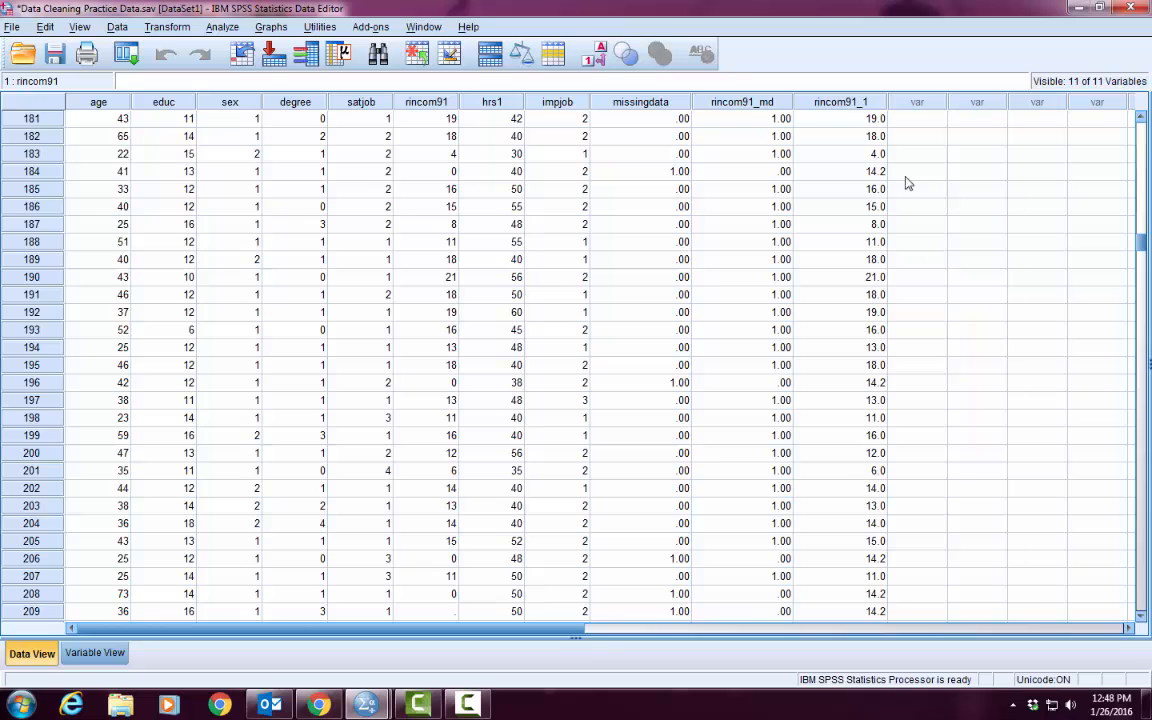
Step: Select the rincom91_1 variable and look through its mean-replaced values alongside the original rincom91 values
click(850, 102)
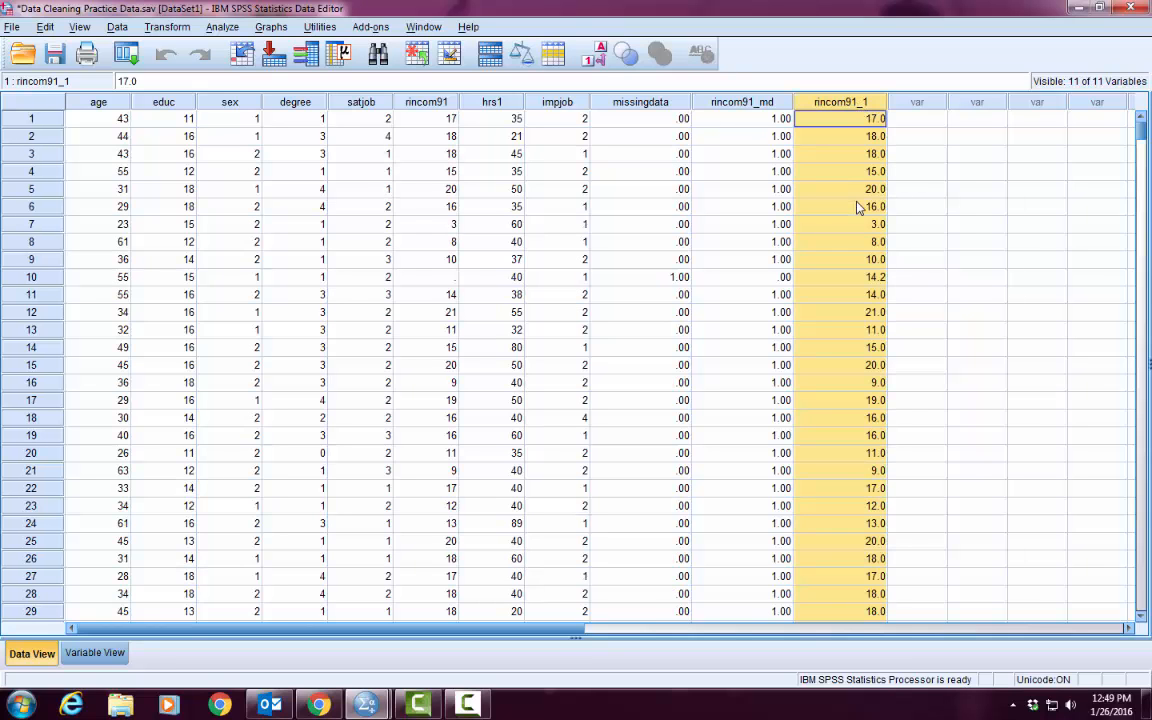
scroll(858, 205, down, 20)
scroll(858, 206, down, 20)
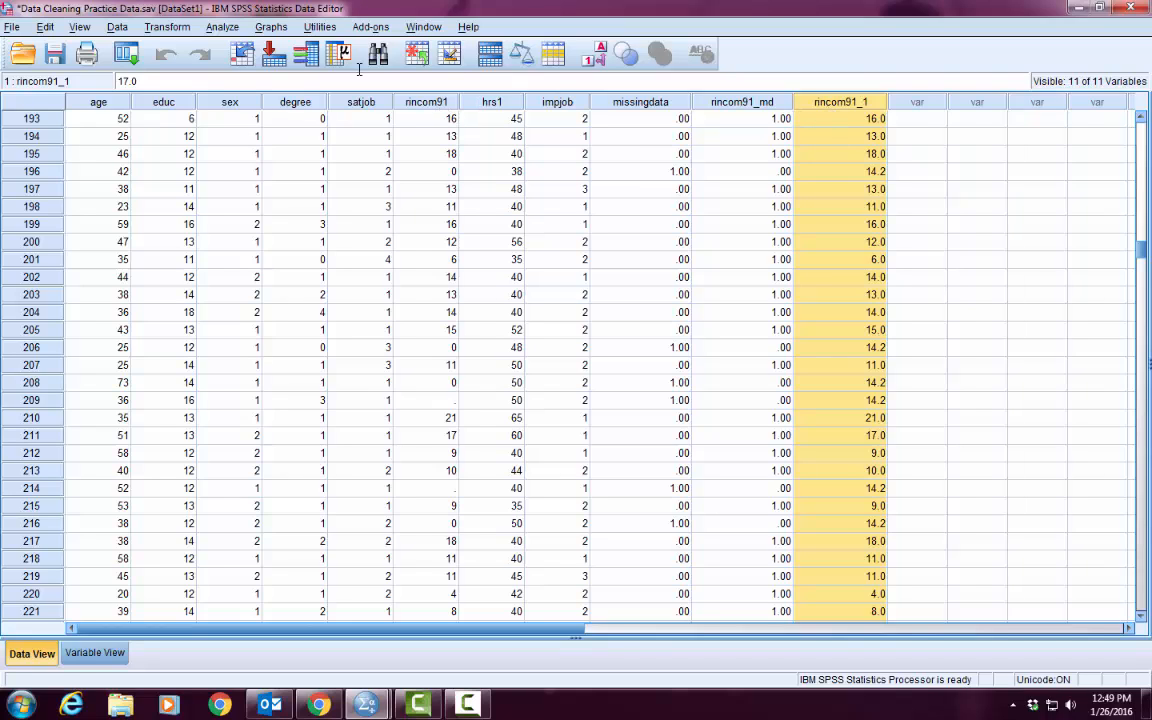
Step: Set up a paired-samples t test pairing SMEAN(rincom91) as Variable1 with respondent's income as Variable2
click(222, 27)
mouse_move(258, 66)
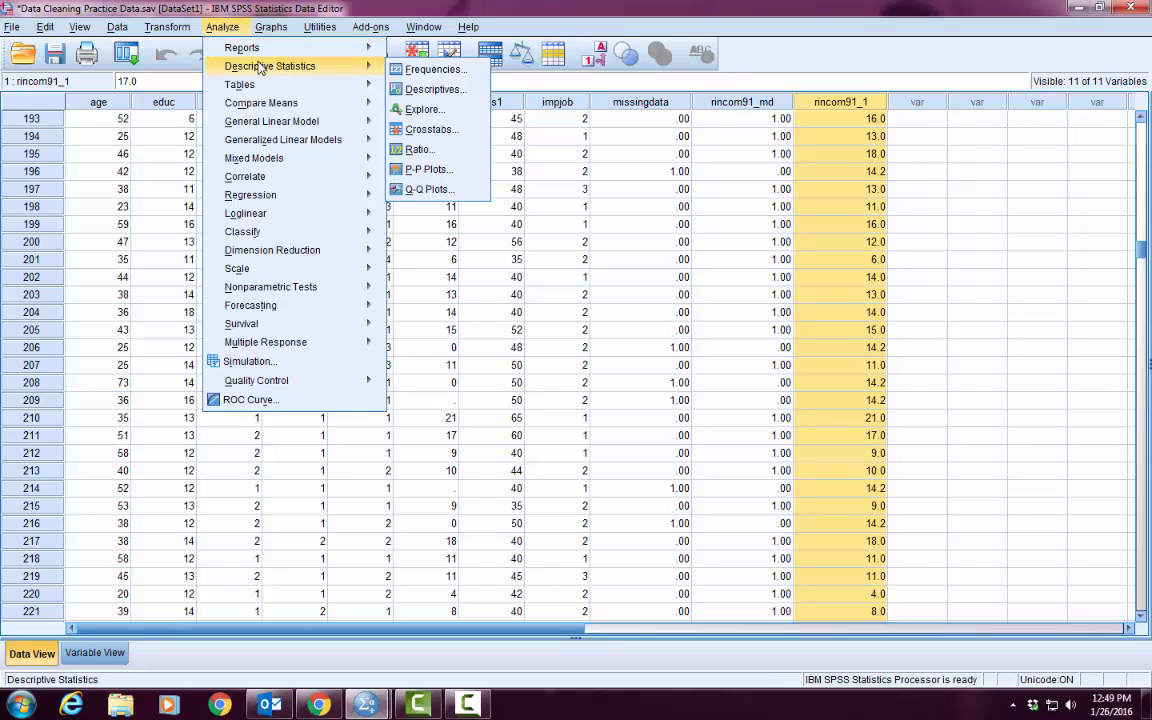
mouse_move(300, 103)
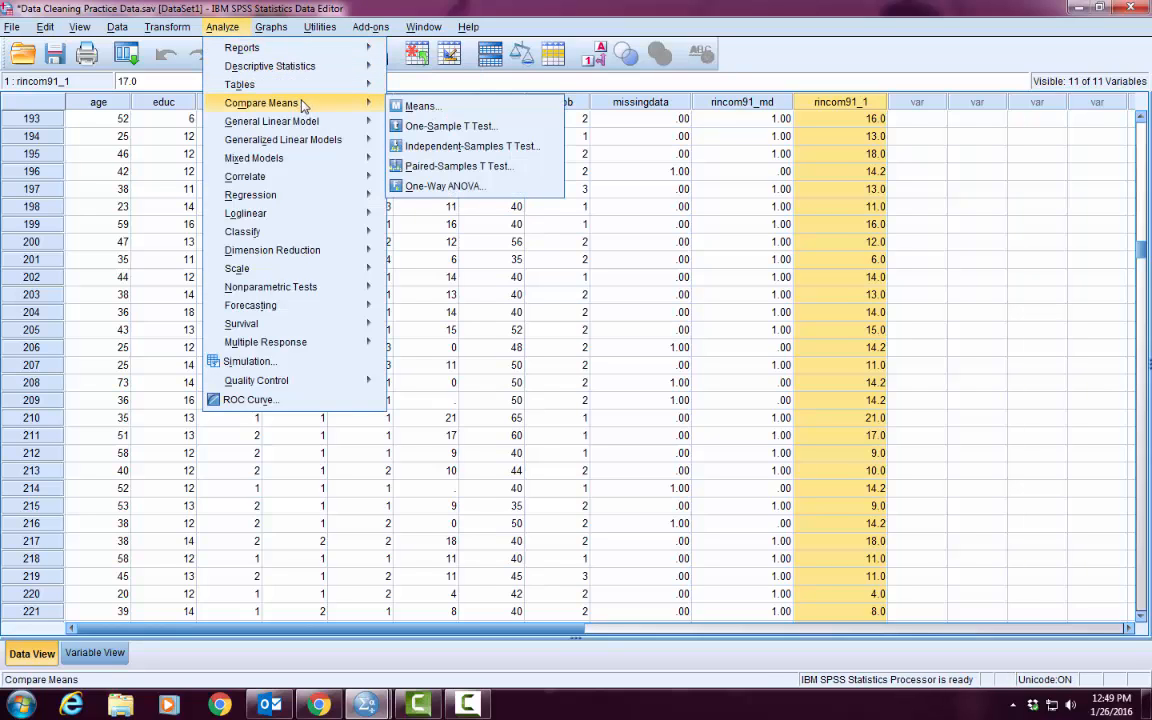
click(410, 166)
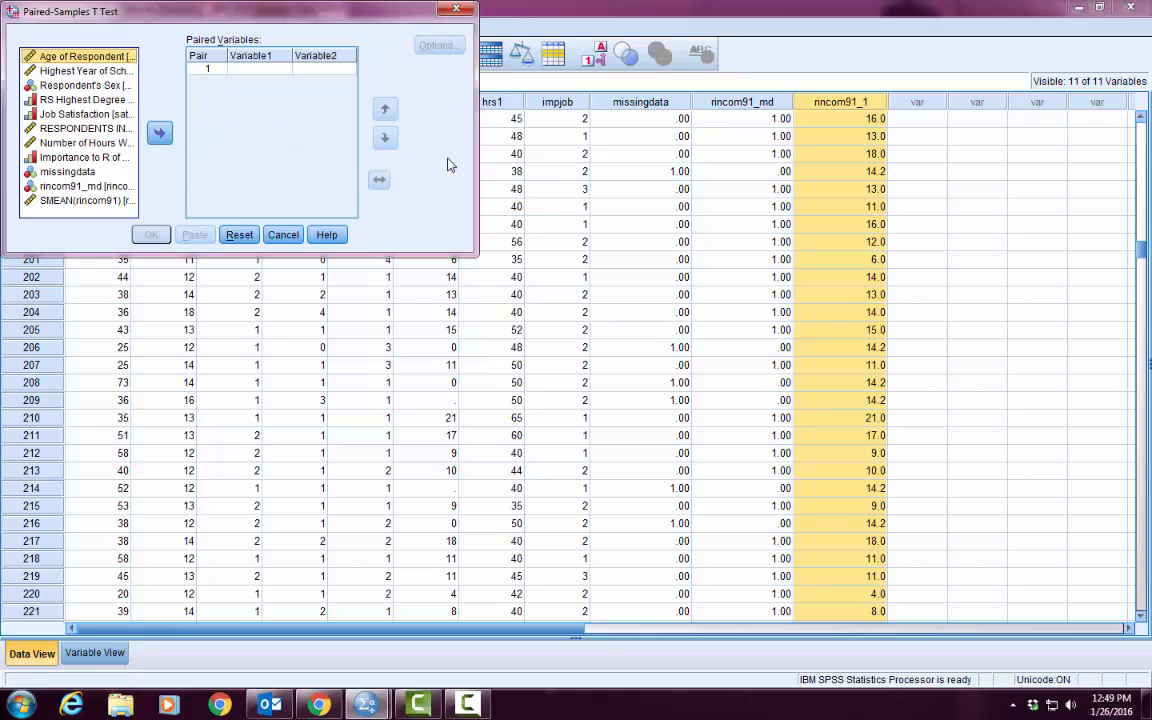
click(80, 200)
click(158, 133)
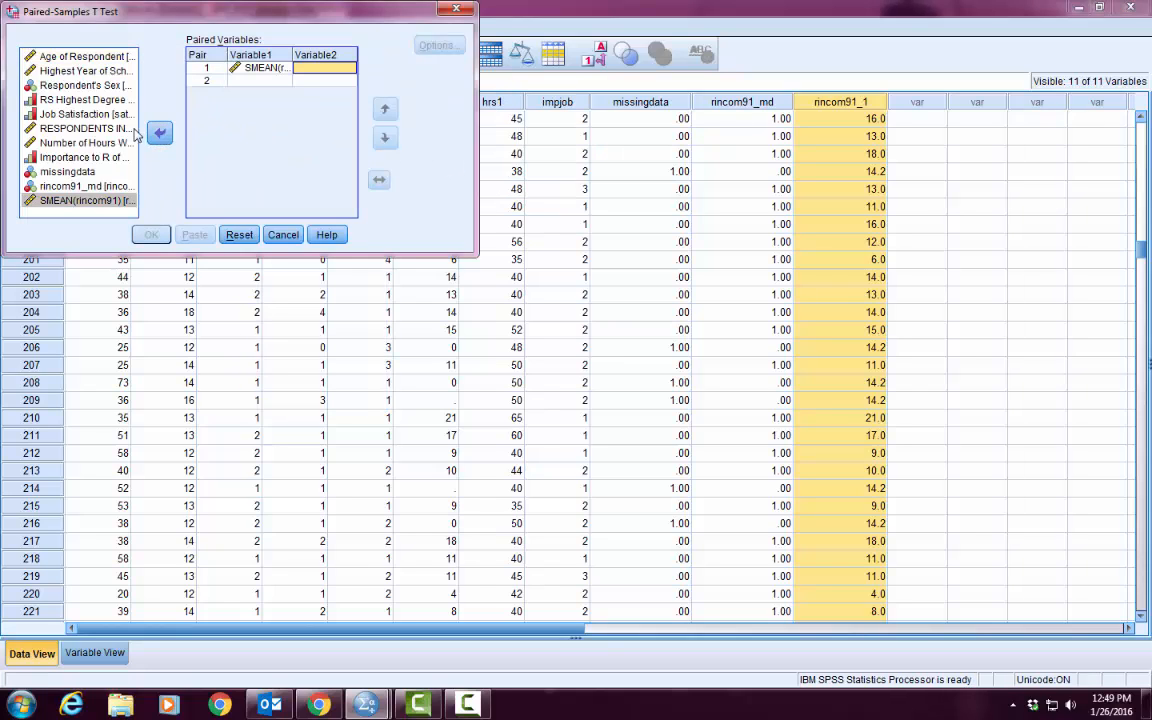
click(88, 128)
click(158, 133)
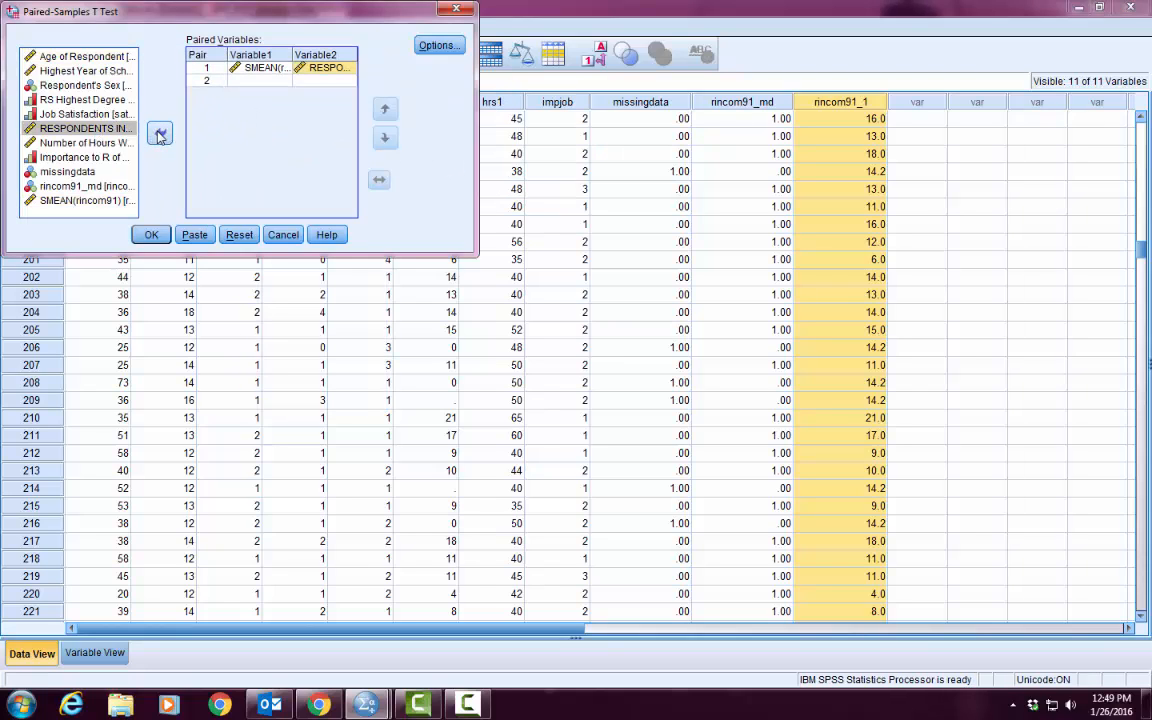
Step: Run the paired-samples t test and examine its Paired Samples Statistics table and footnote
click(150, 234)
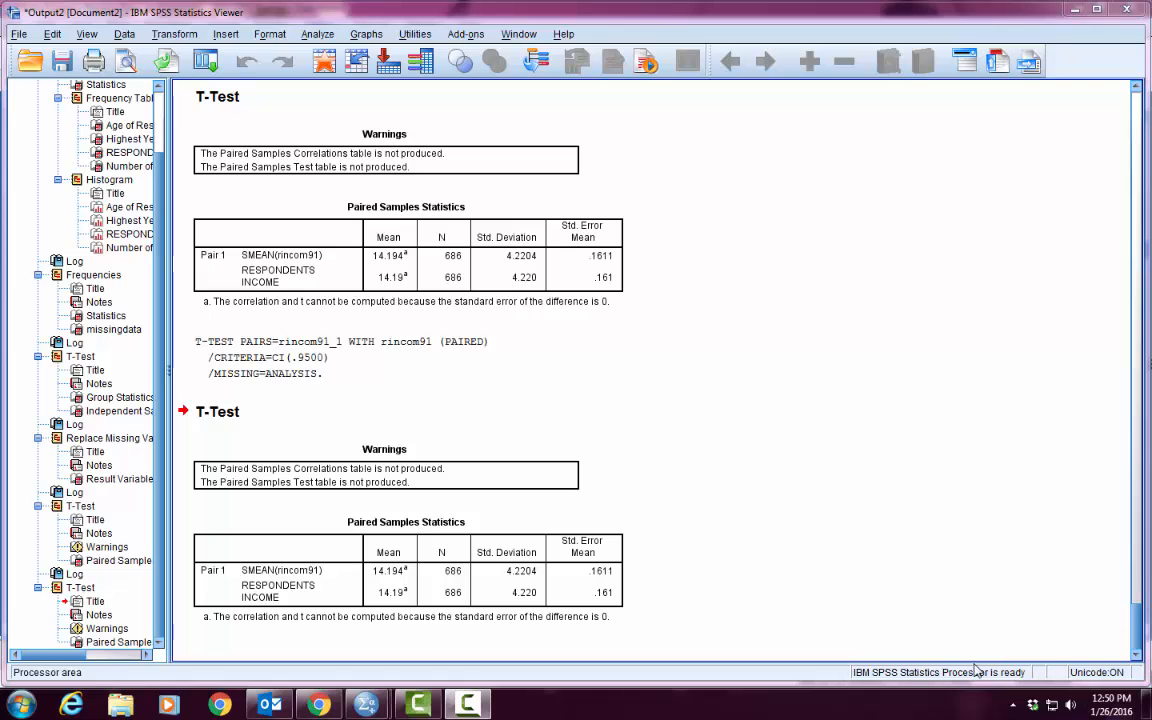
click(207, 617)
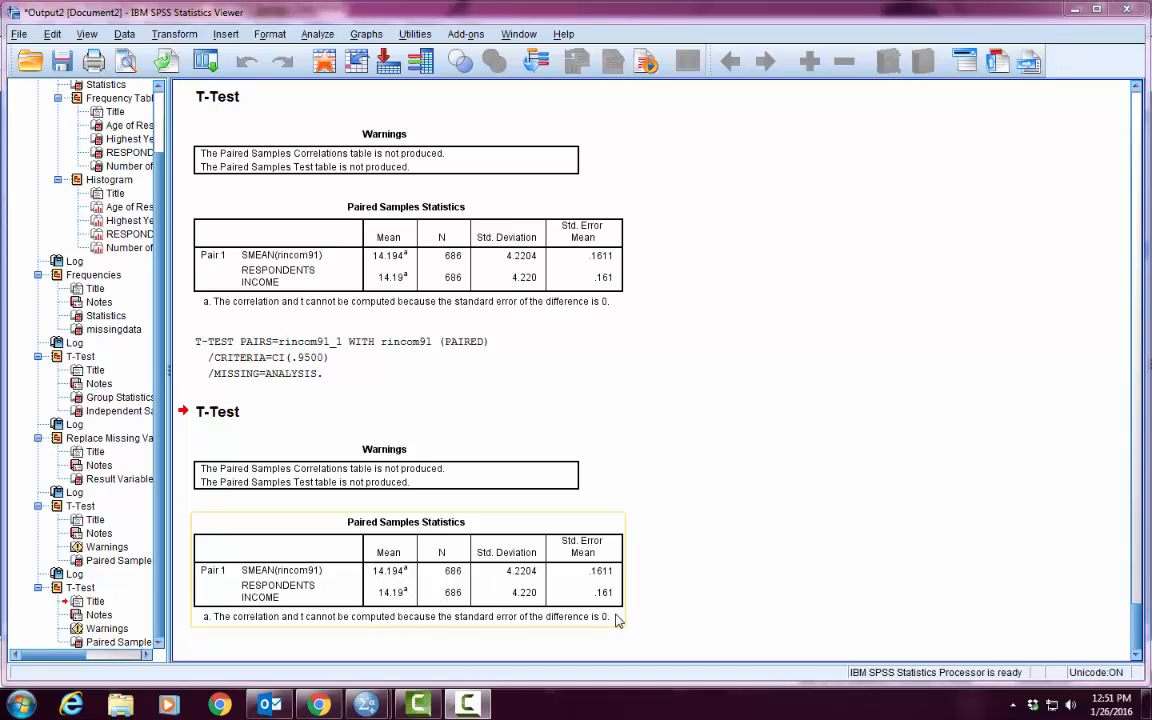
click(700, 622)
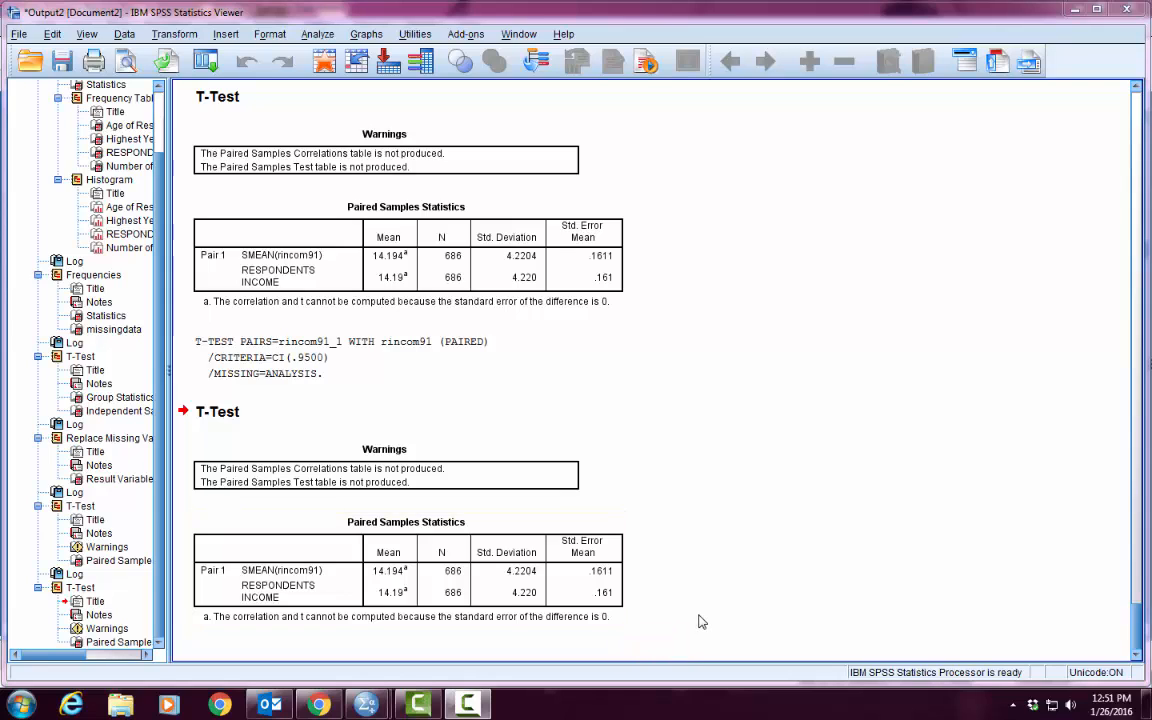